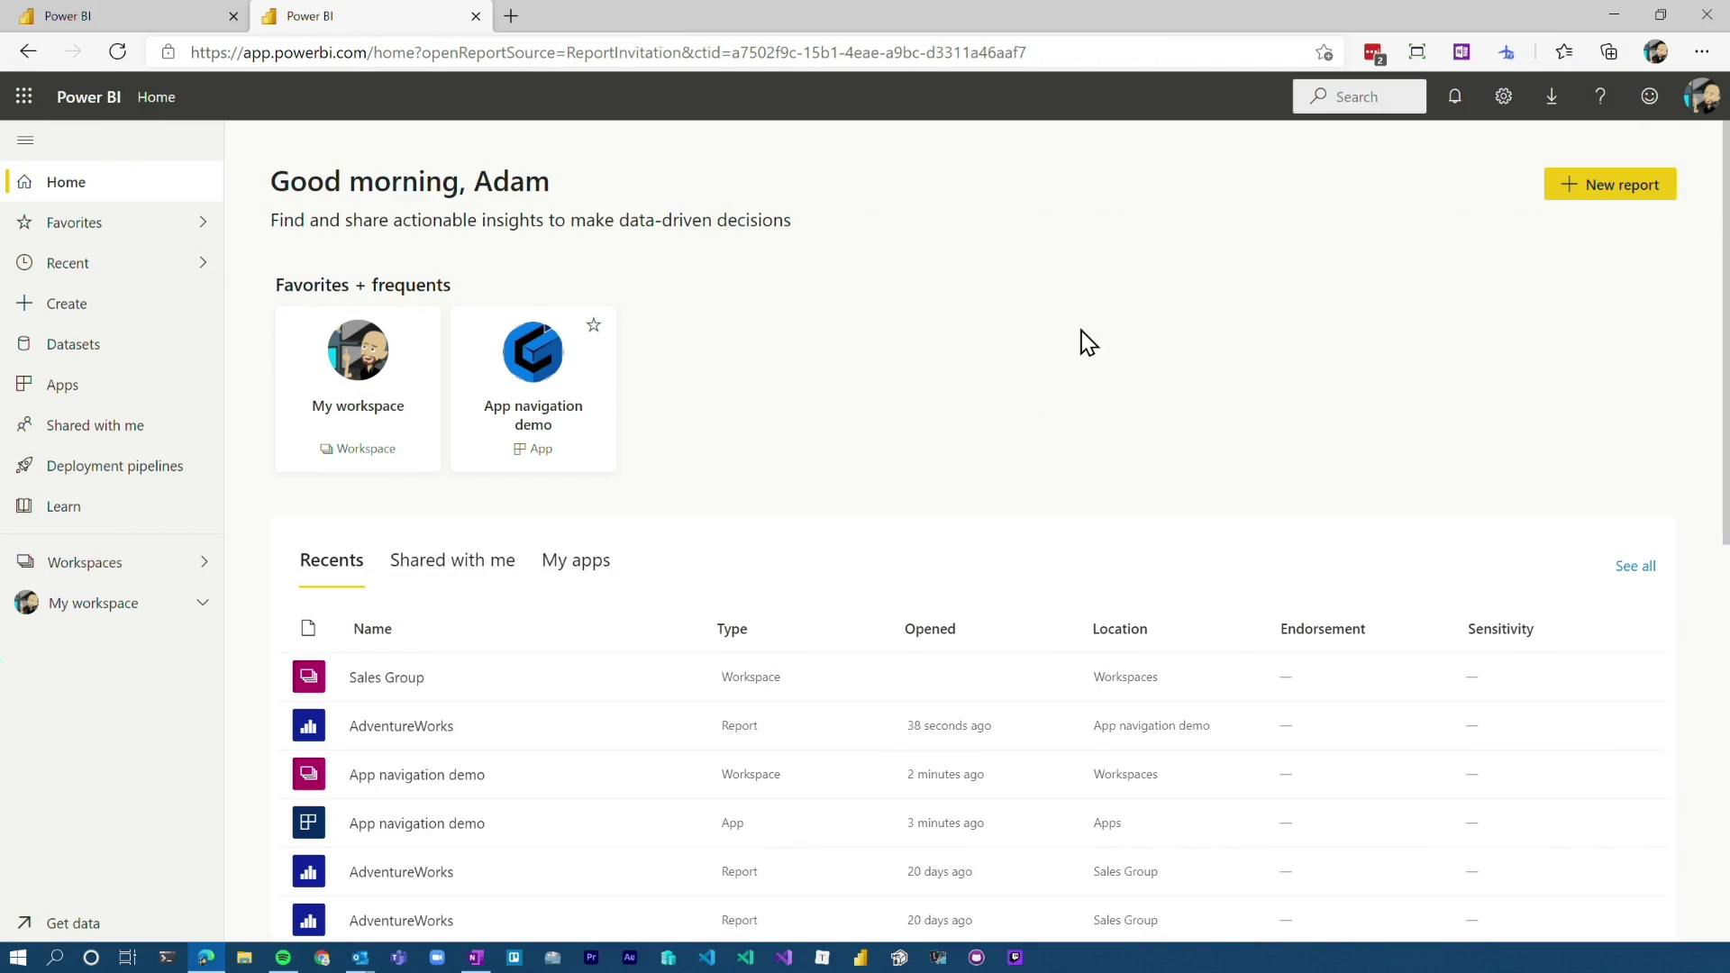
Step: Open the Apps page listing the installed App navigation demo app
left_click(125, 389)
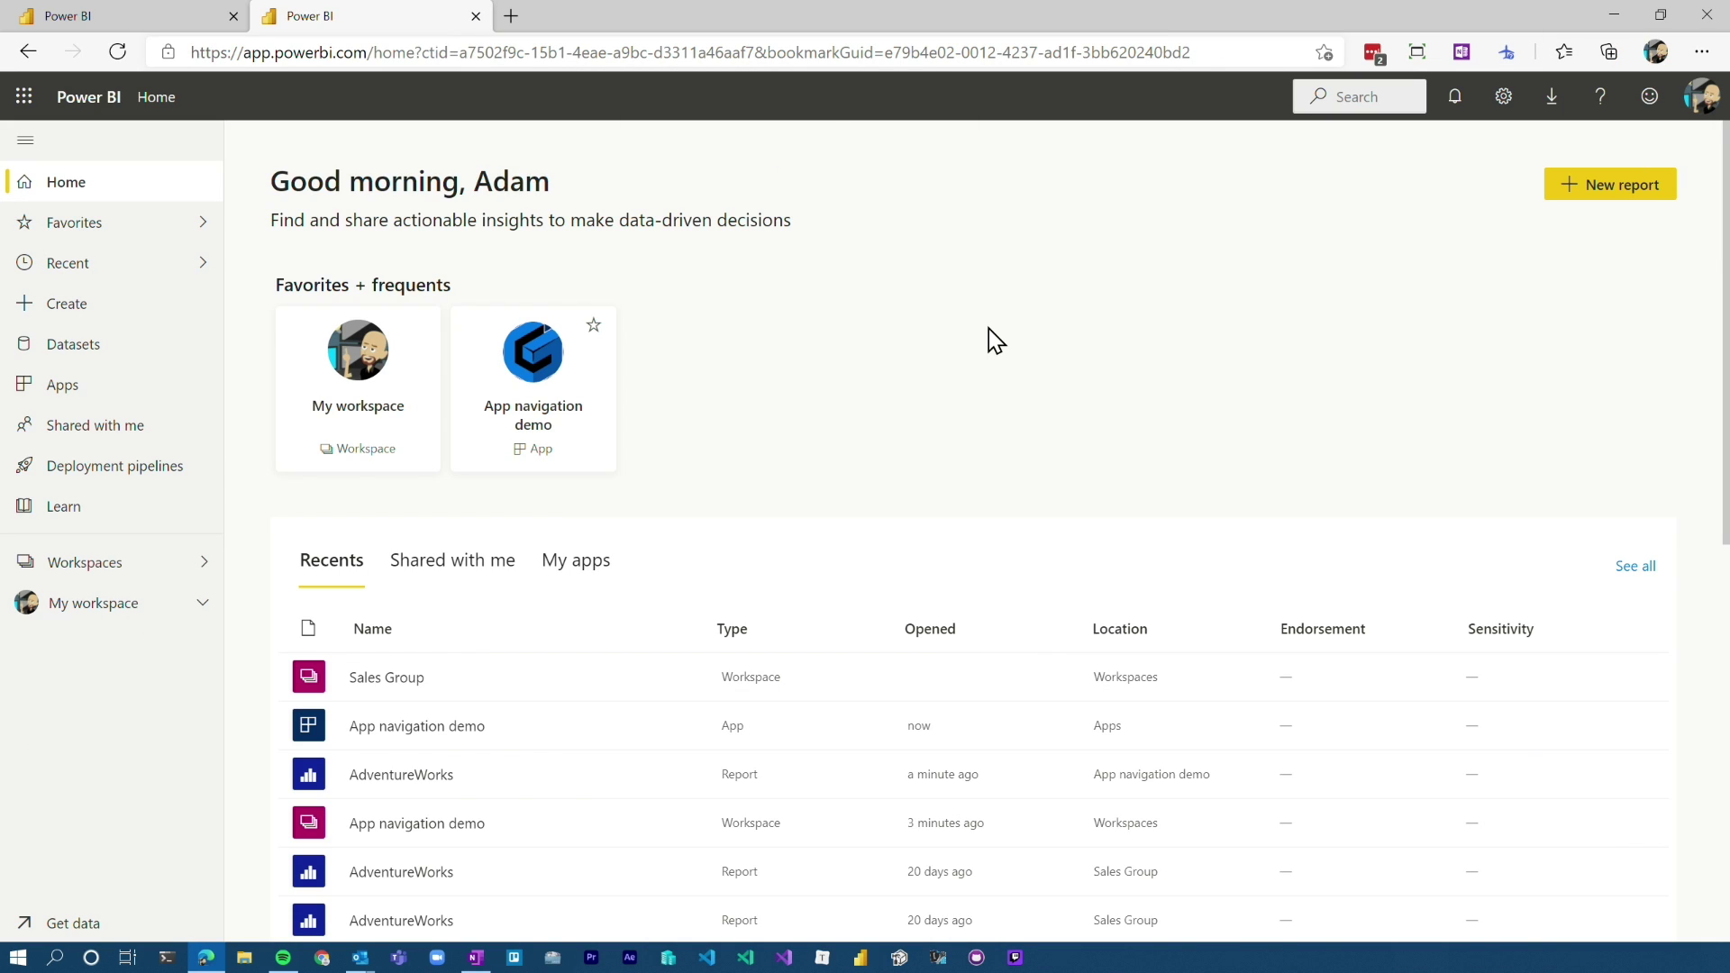
Step: Install the recommended COVID-19 US Tracking Report app from Home's Recommended apps
scroll(988, 328, "down", 7)
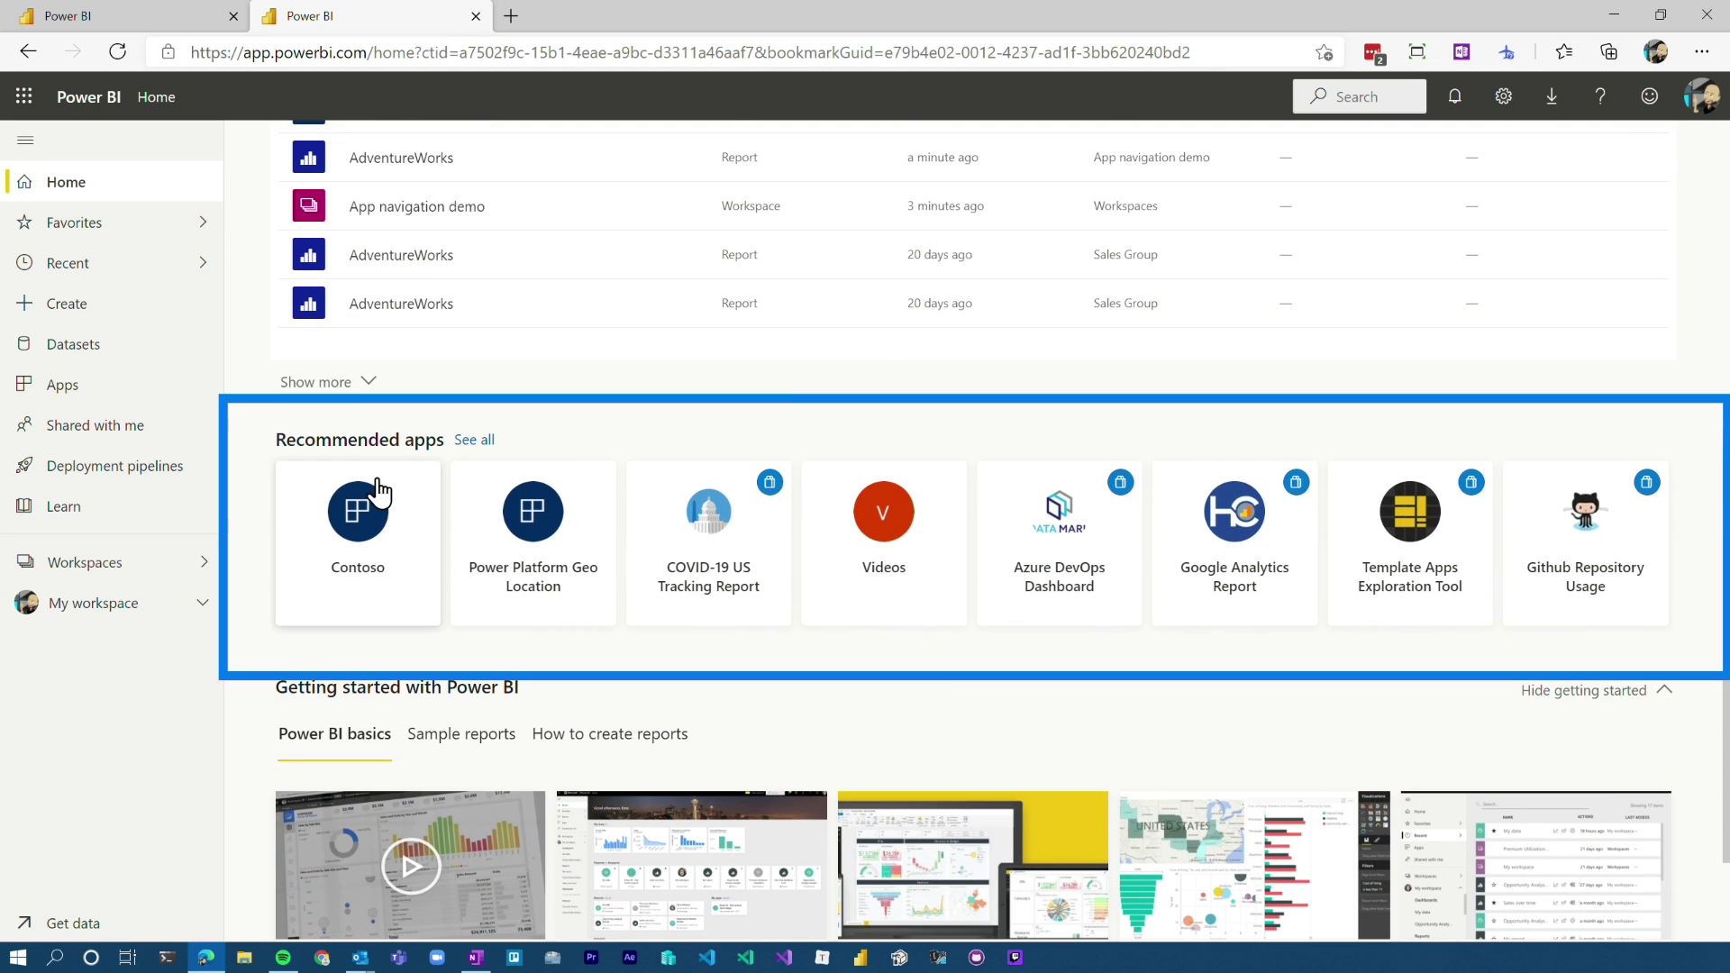
left_click(753, 536)
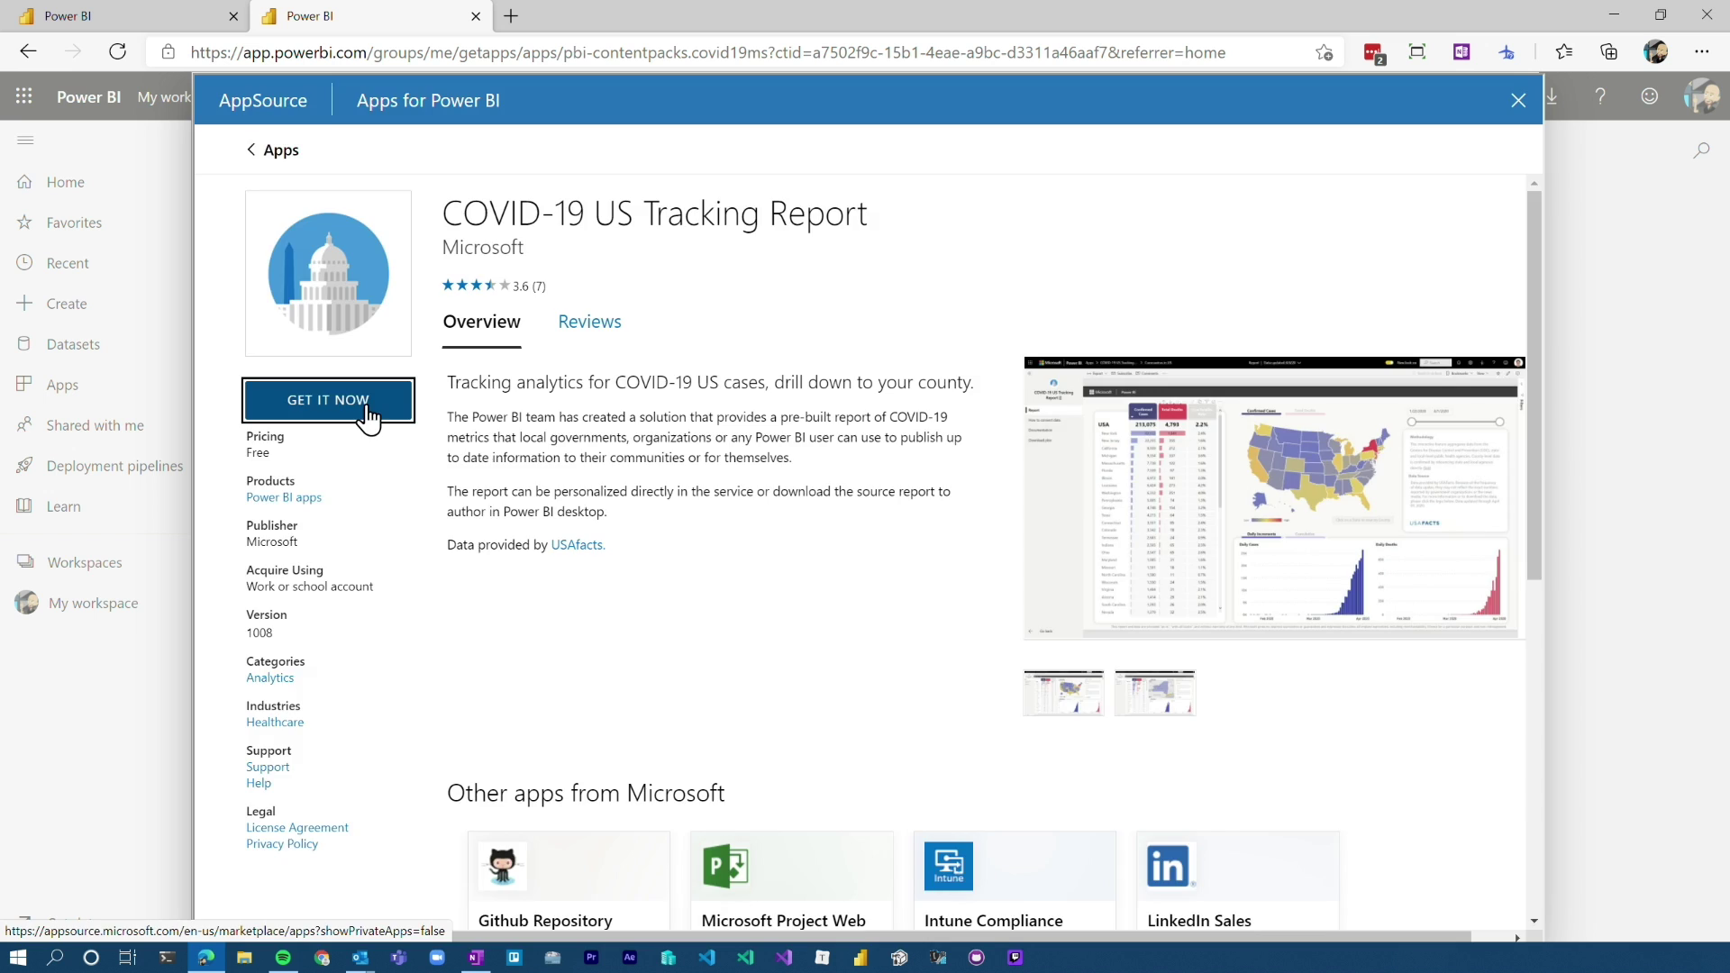
left_click(370, 407)
left_click(1072, 631)
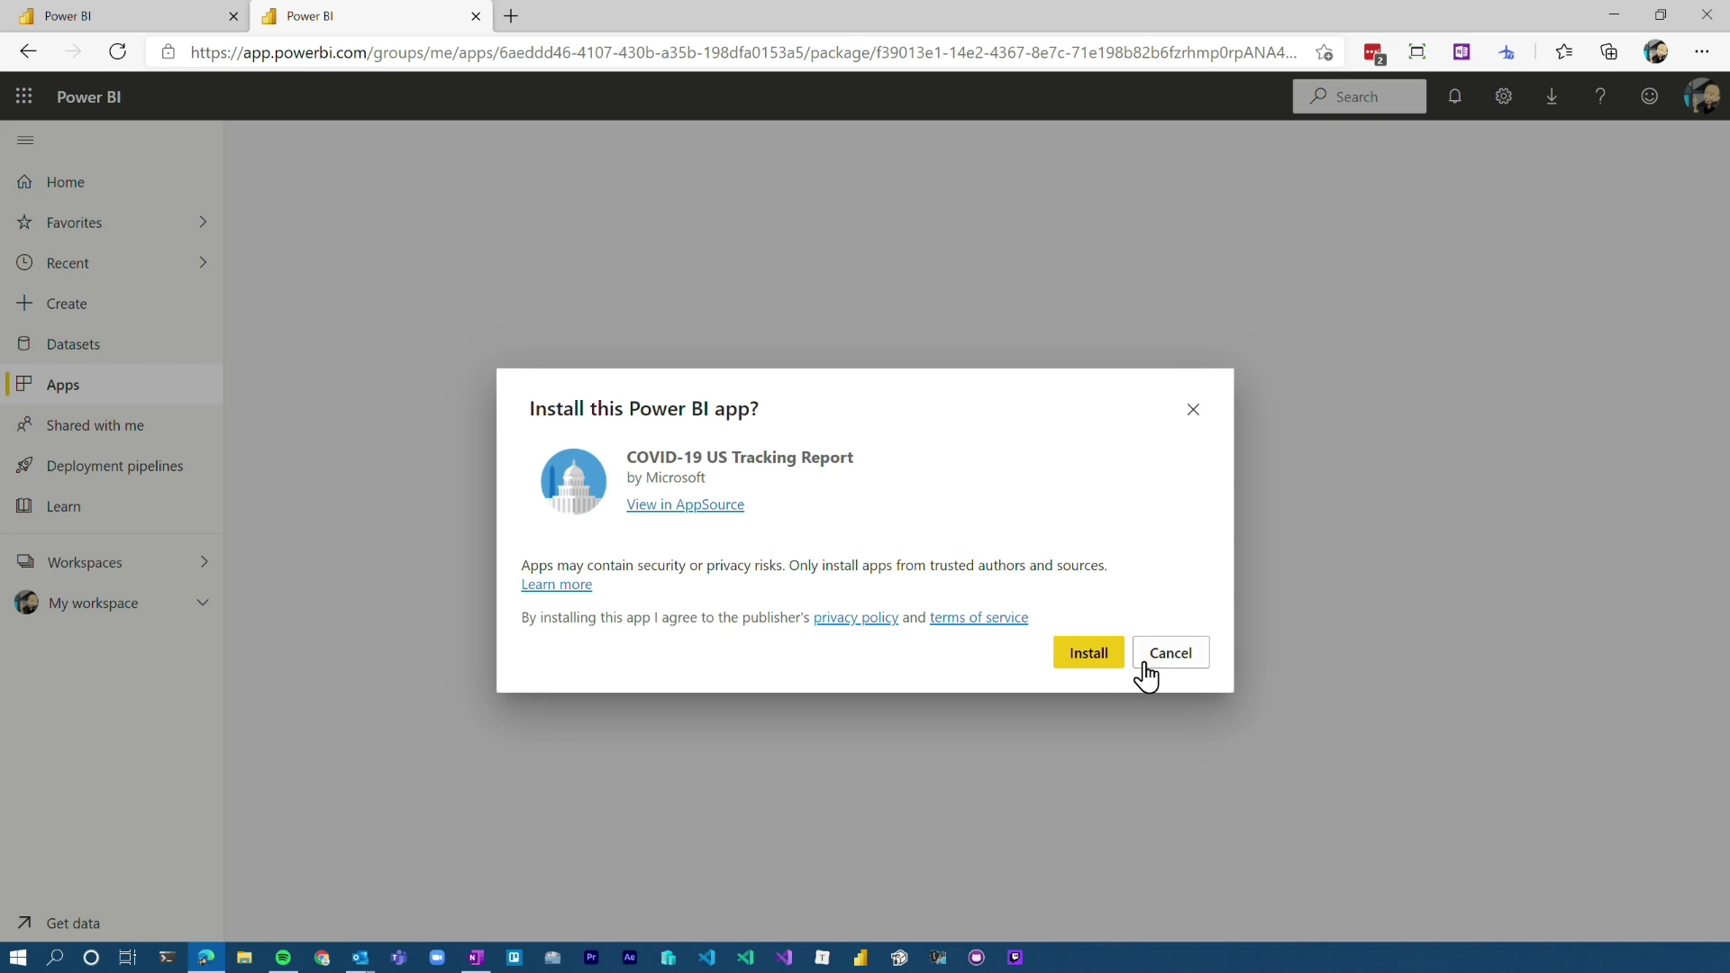
left_click(1089, 656)
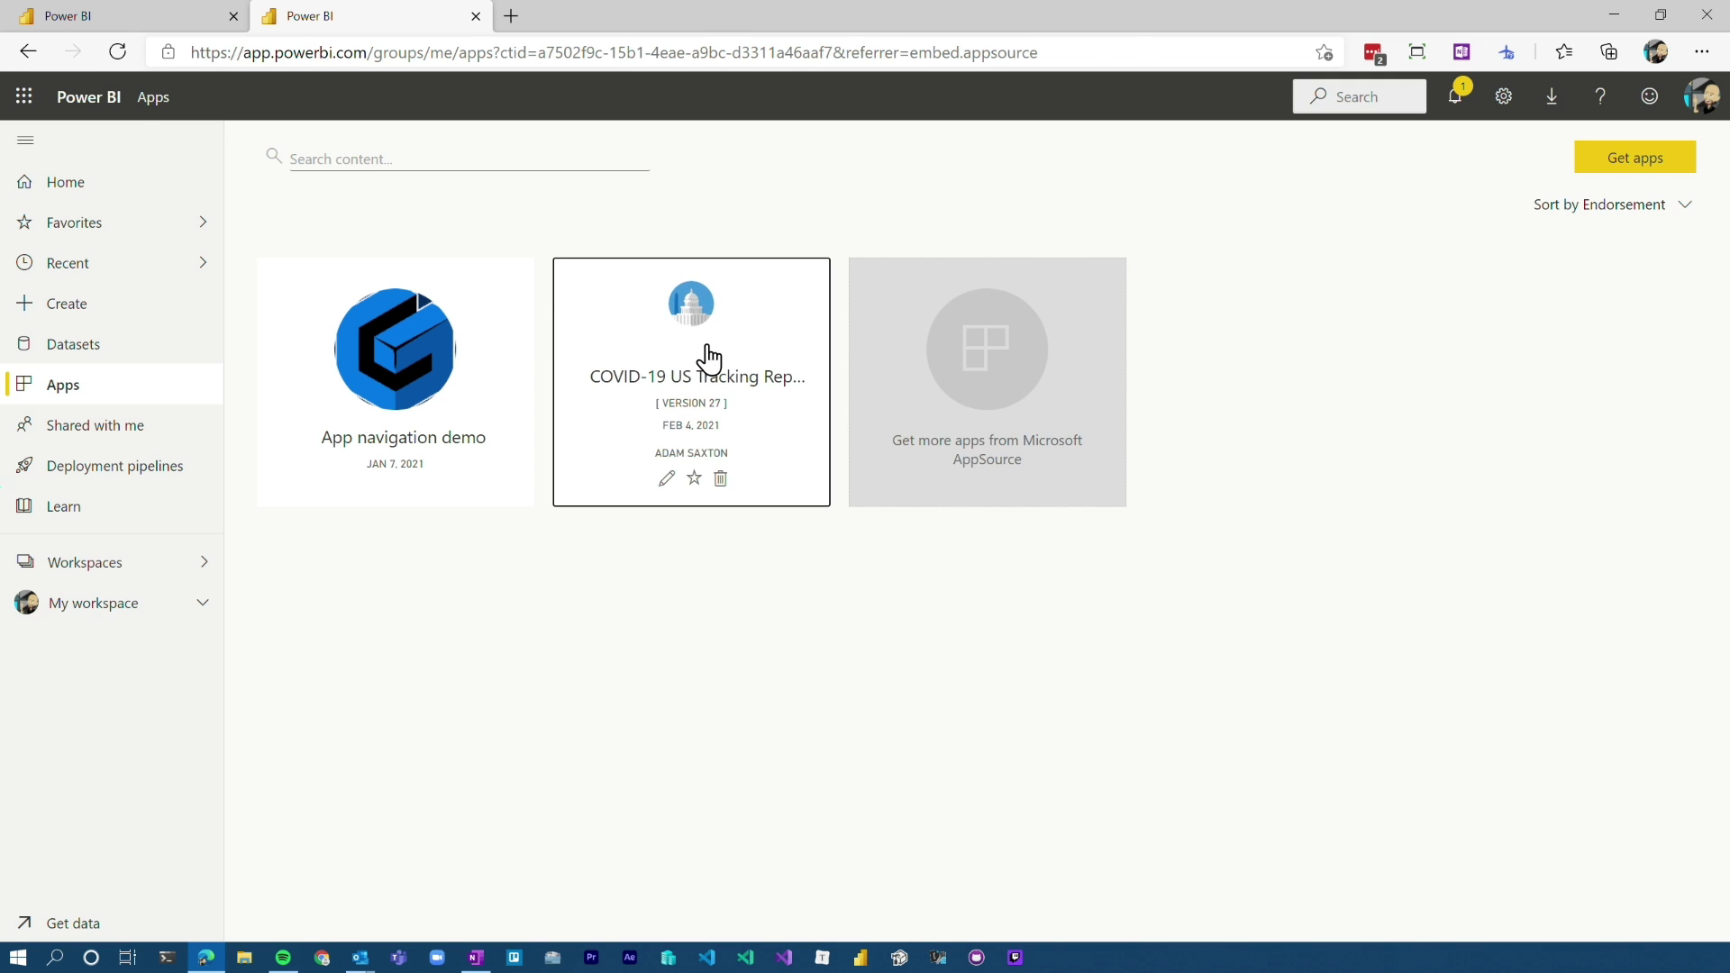
Step: Open the newly installed COVID-19 app, then show the list of workspaces
left_click(710, 359)
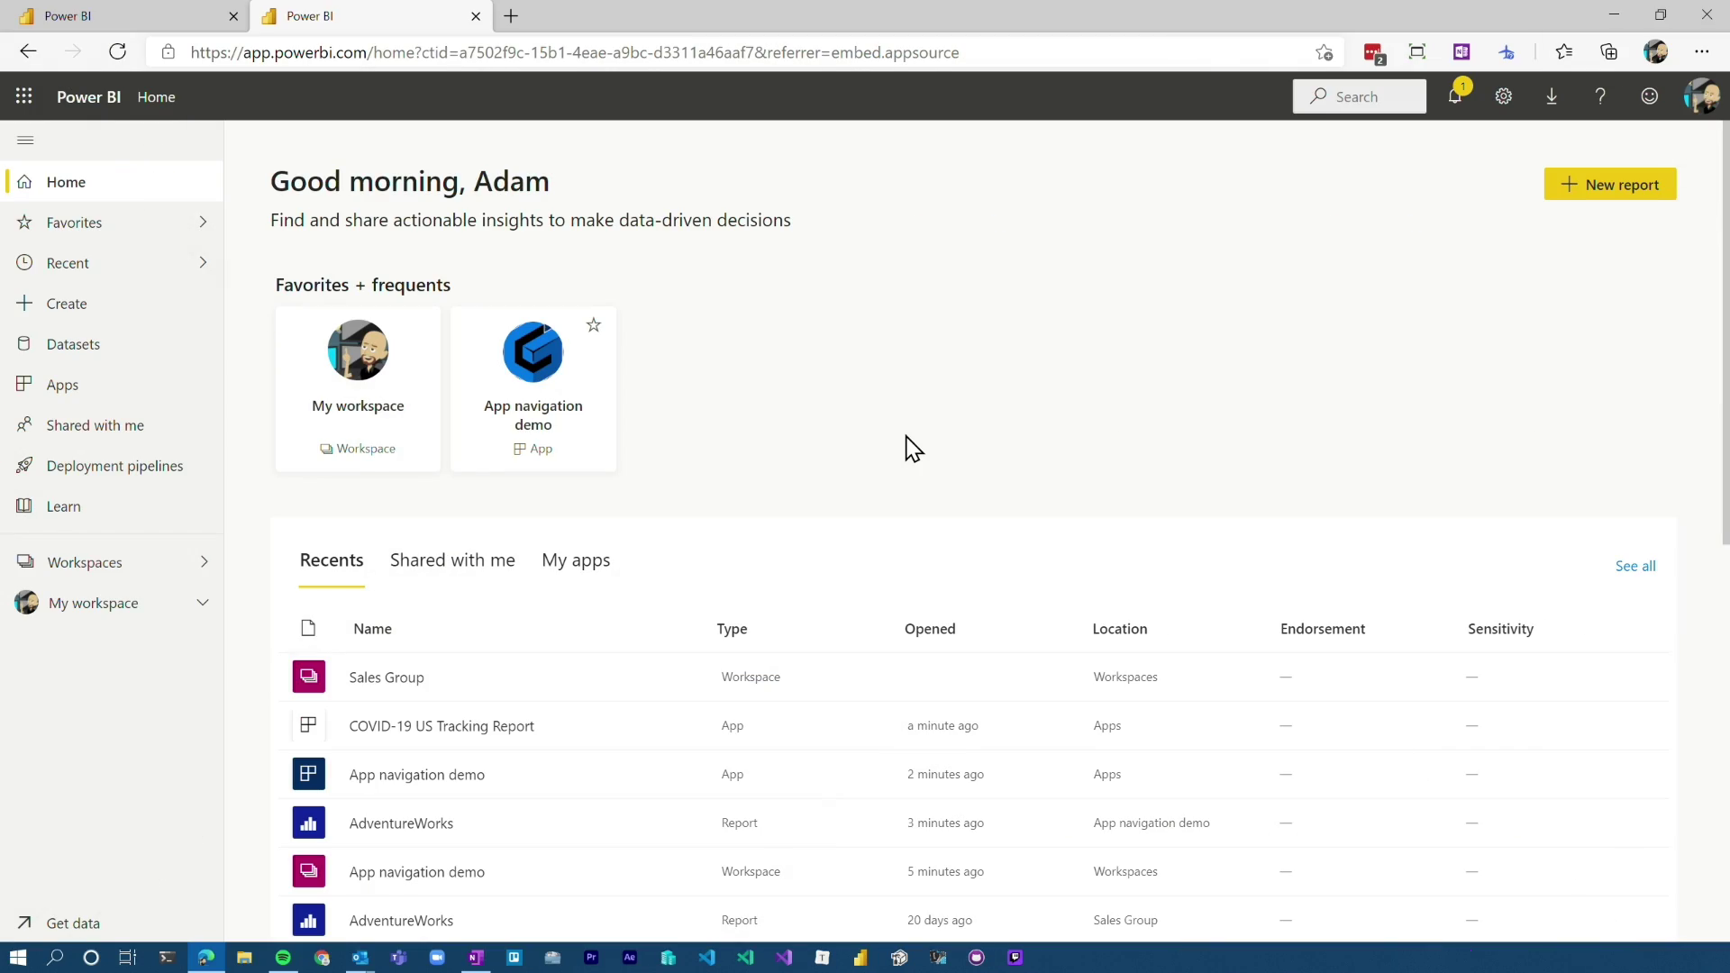
left_click(104, 573)
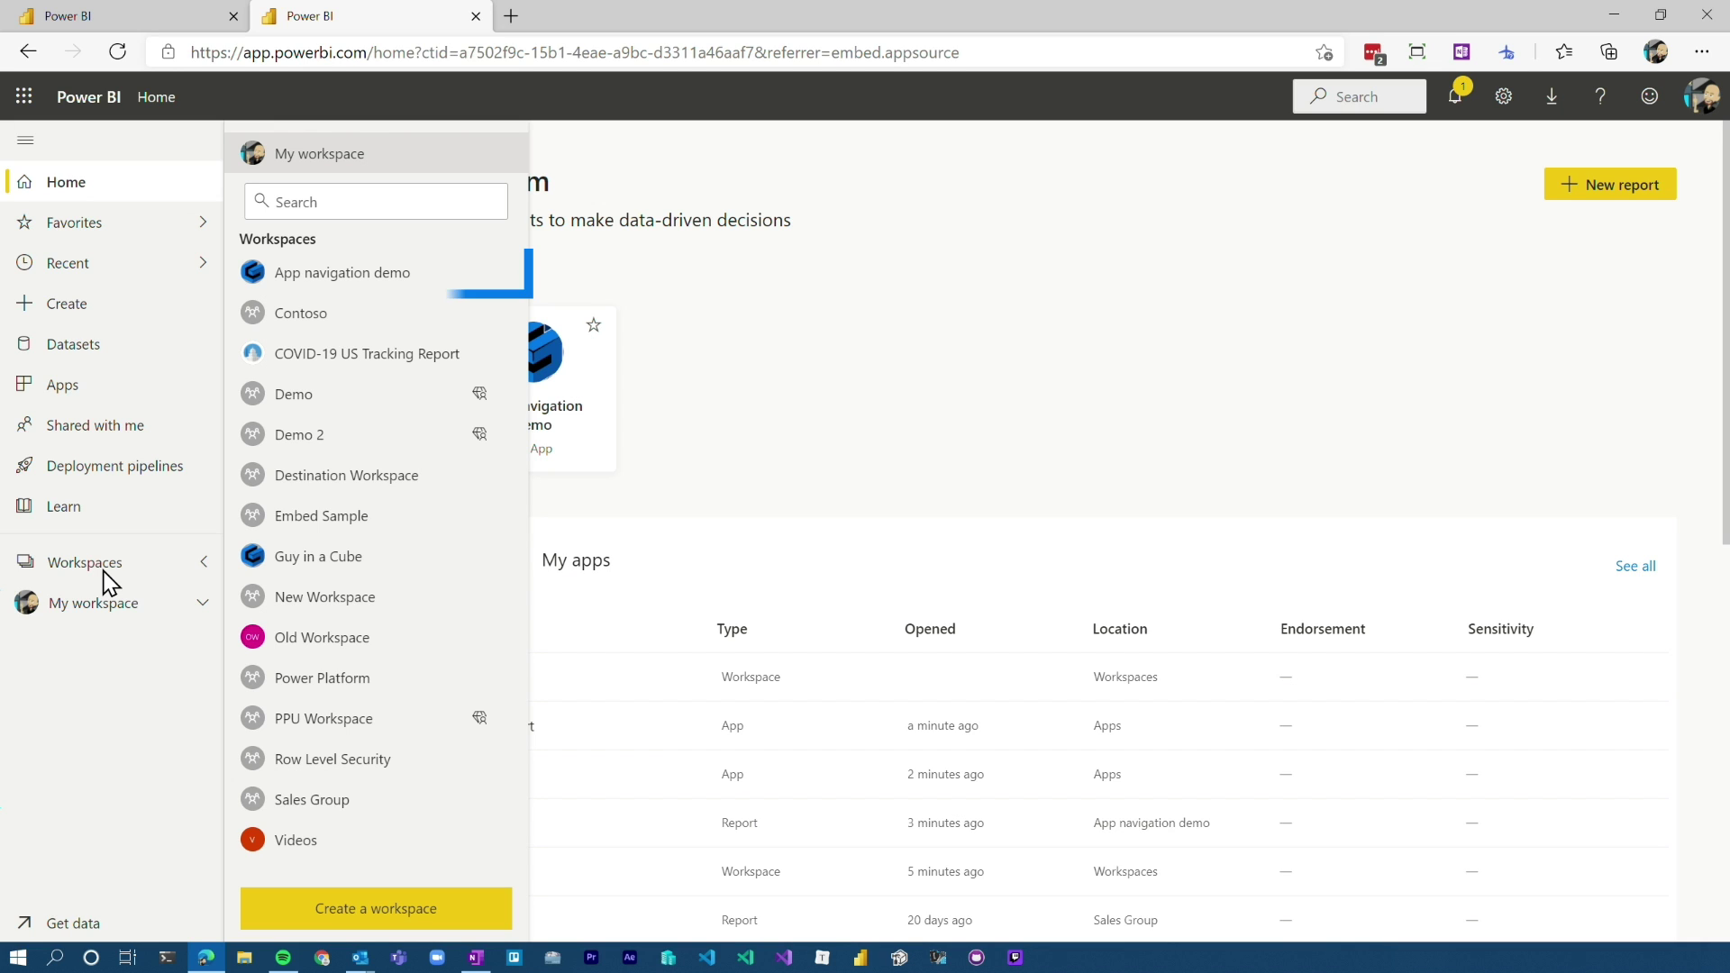
Step: Open the App navigation demo workspace filtered to its reports and dashboards
left_click(392, 287)
scroll(548, 487, "down", 4)
scroll(548, 486, "up", 4)
left_click(326, 284)
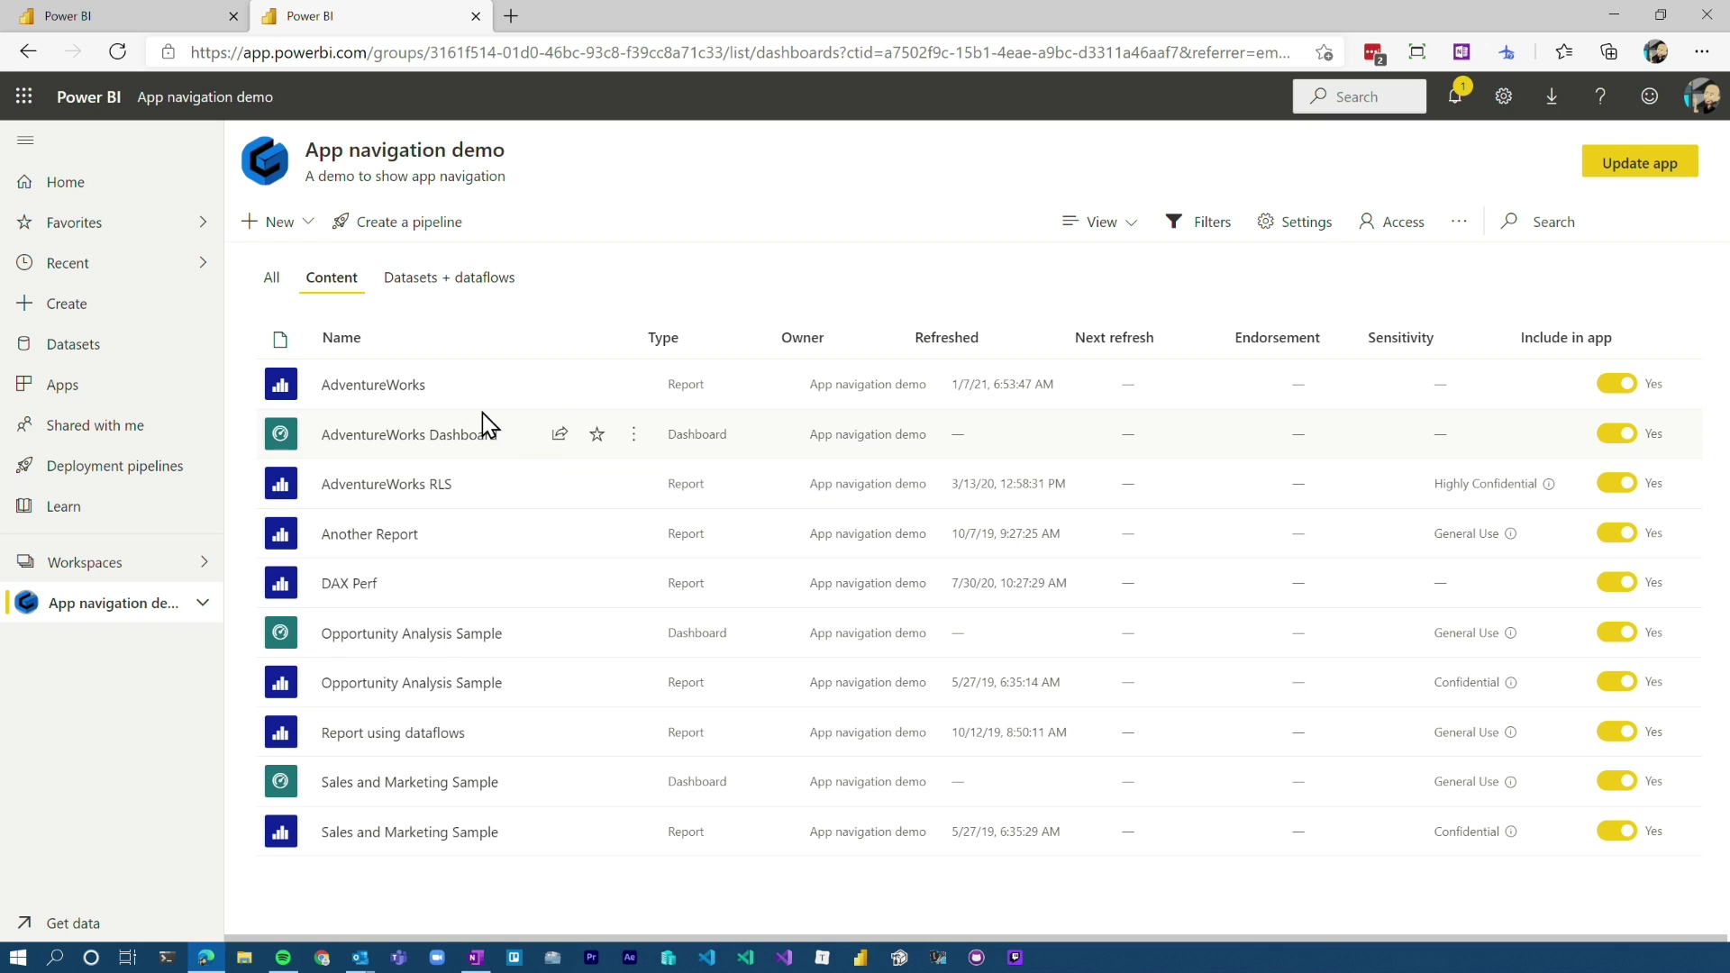
Step: In AdventureWorks, drill through the United States to Country Overview, then return to the workspace
left_click(351, 387)
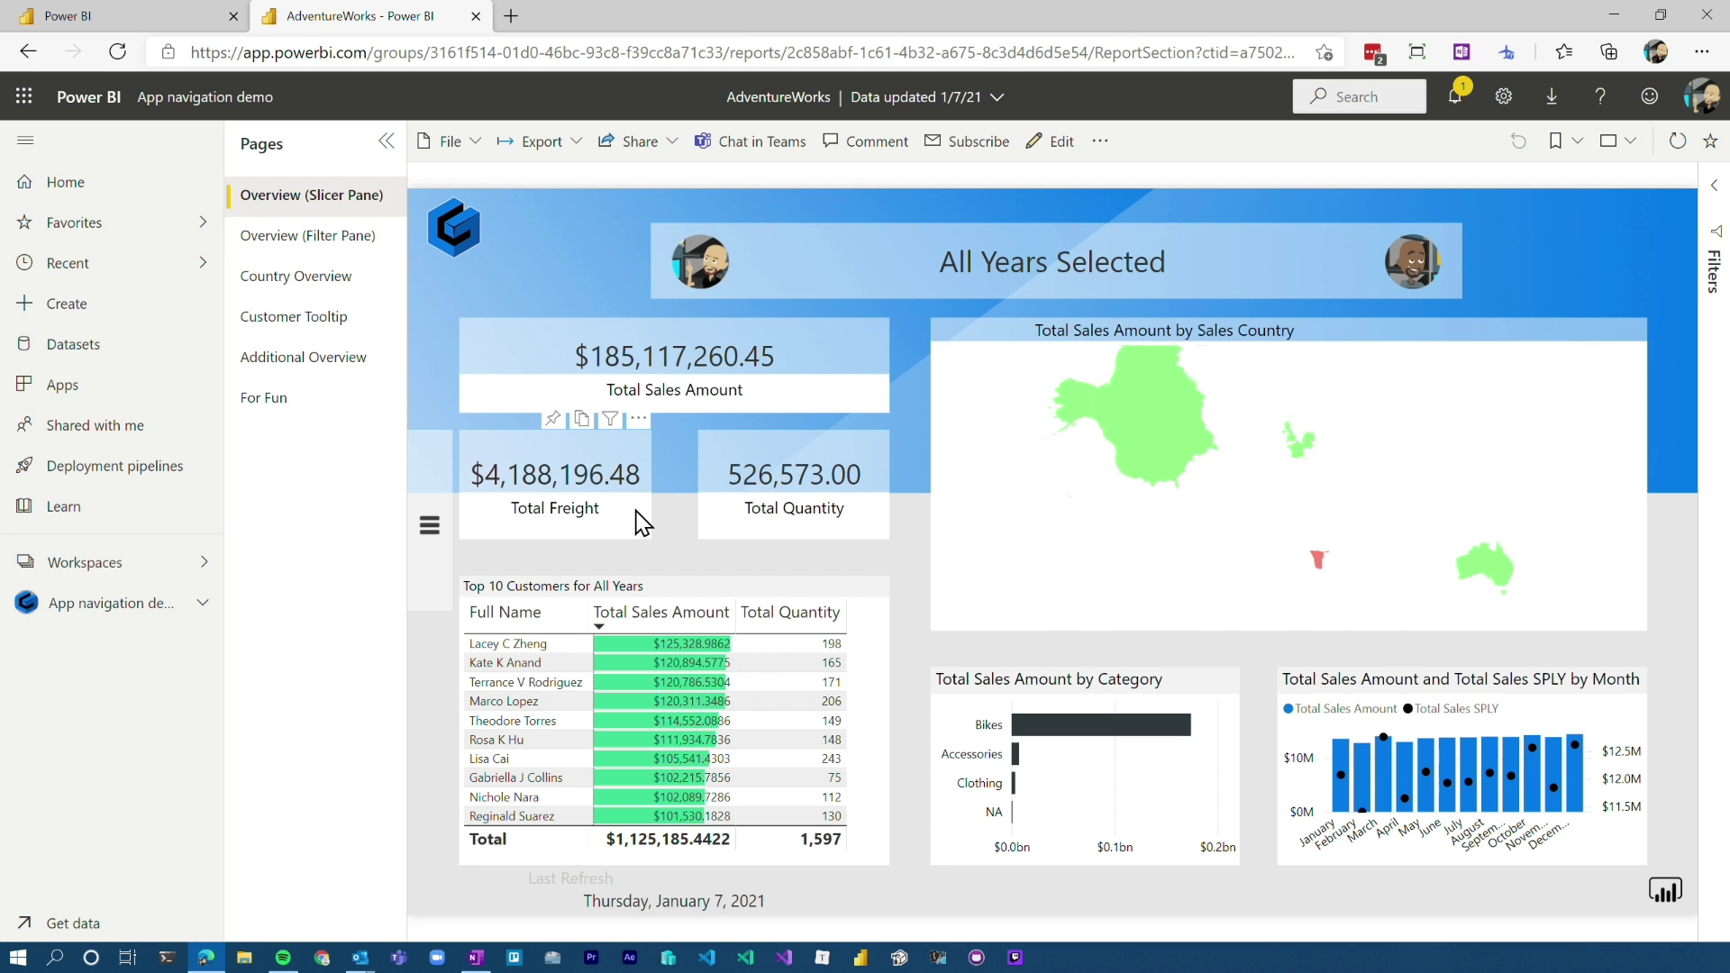
right_click(1163, 491)
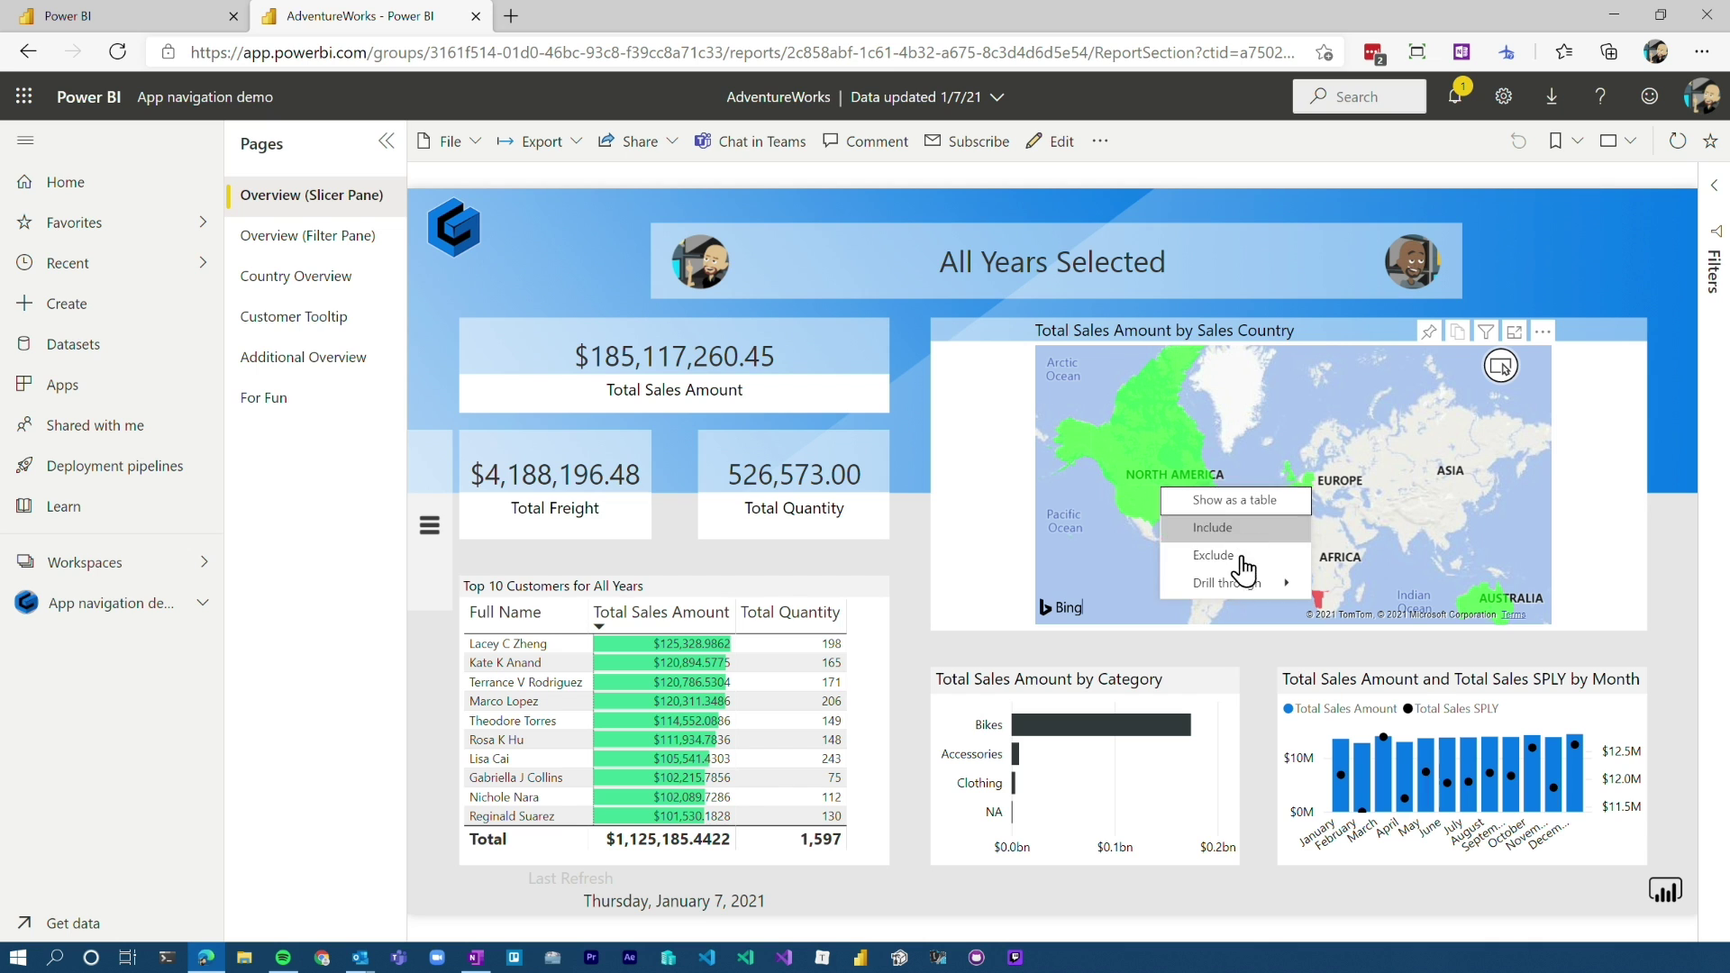
mouse_move(1262, 583)
left_click(1420, 604)
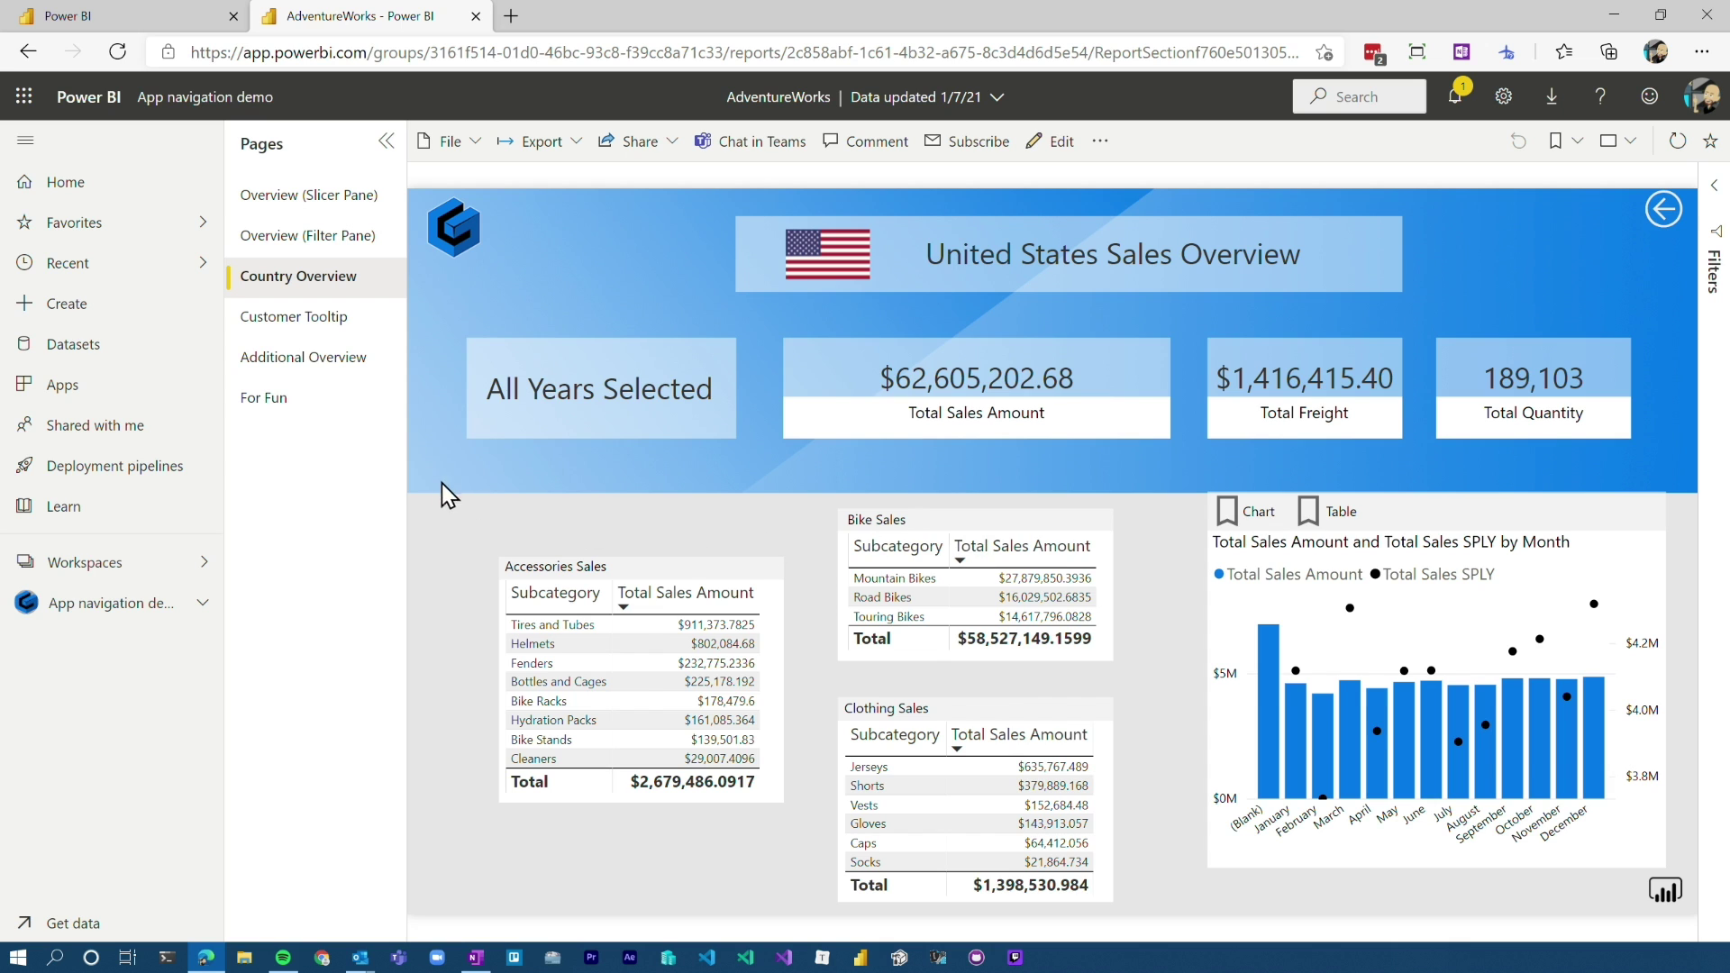
left_click(107, 604)
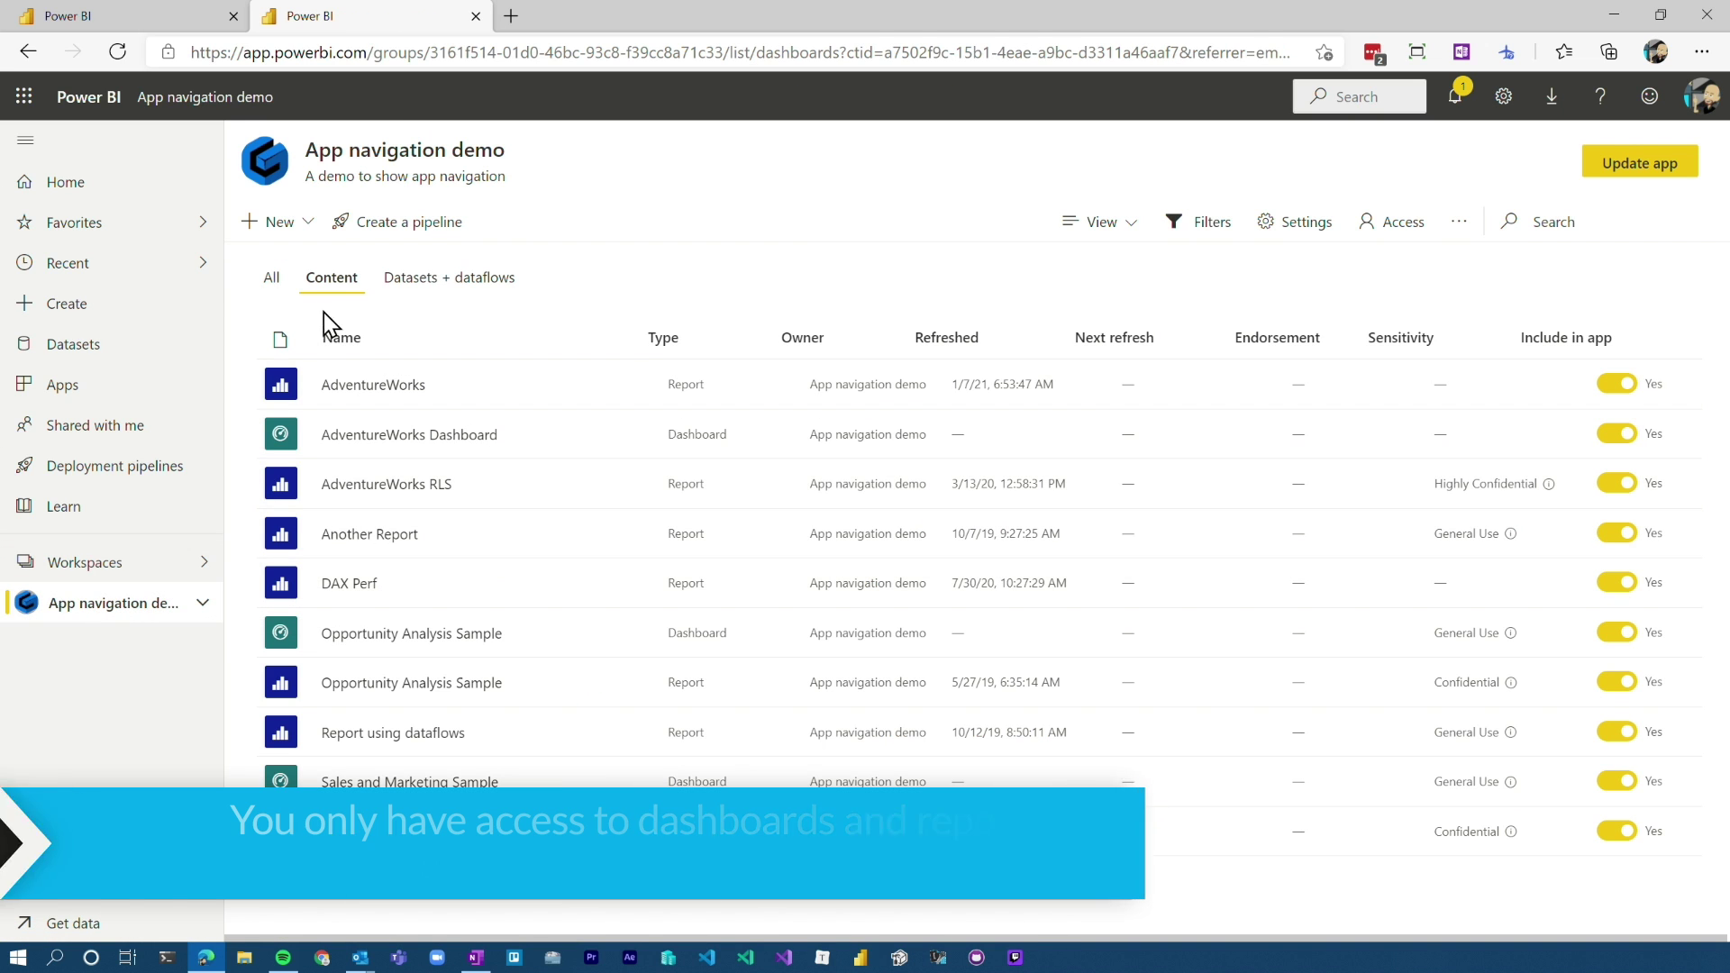
Step: Switch the workspace to All items, revealing datasets and dataflows like Customer and Date
left_click(271, 280)
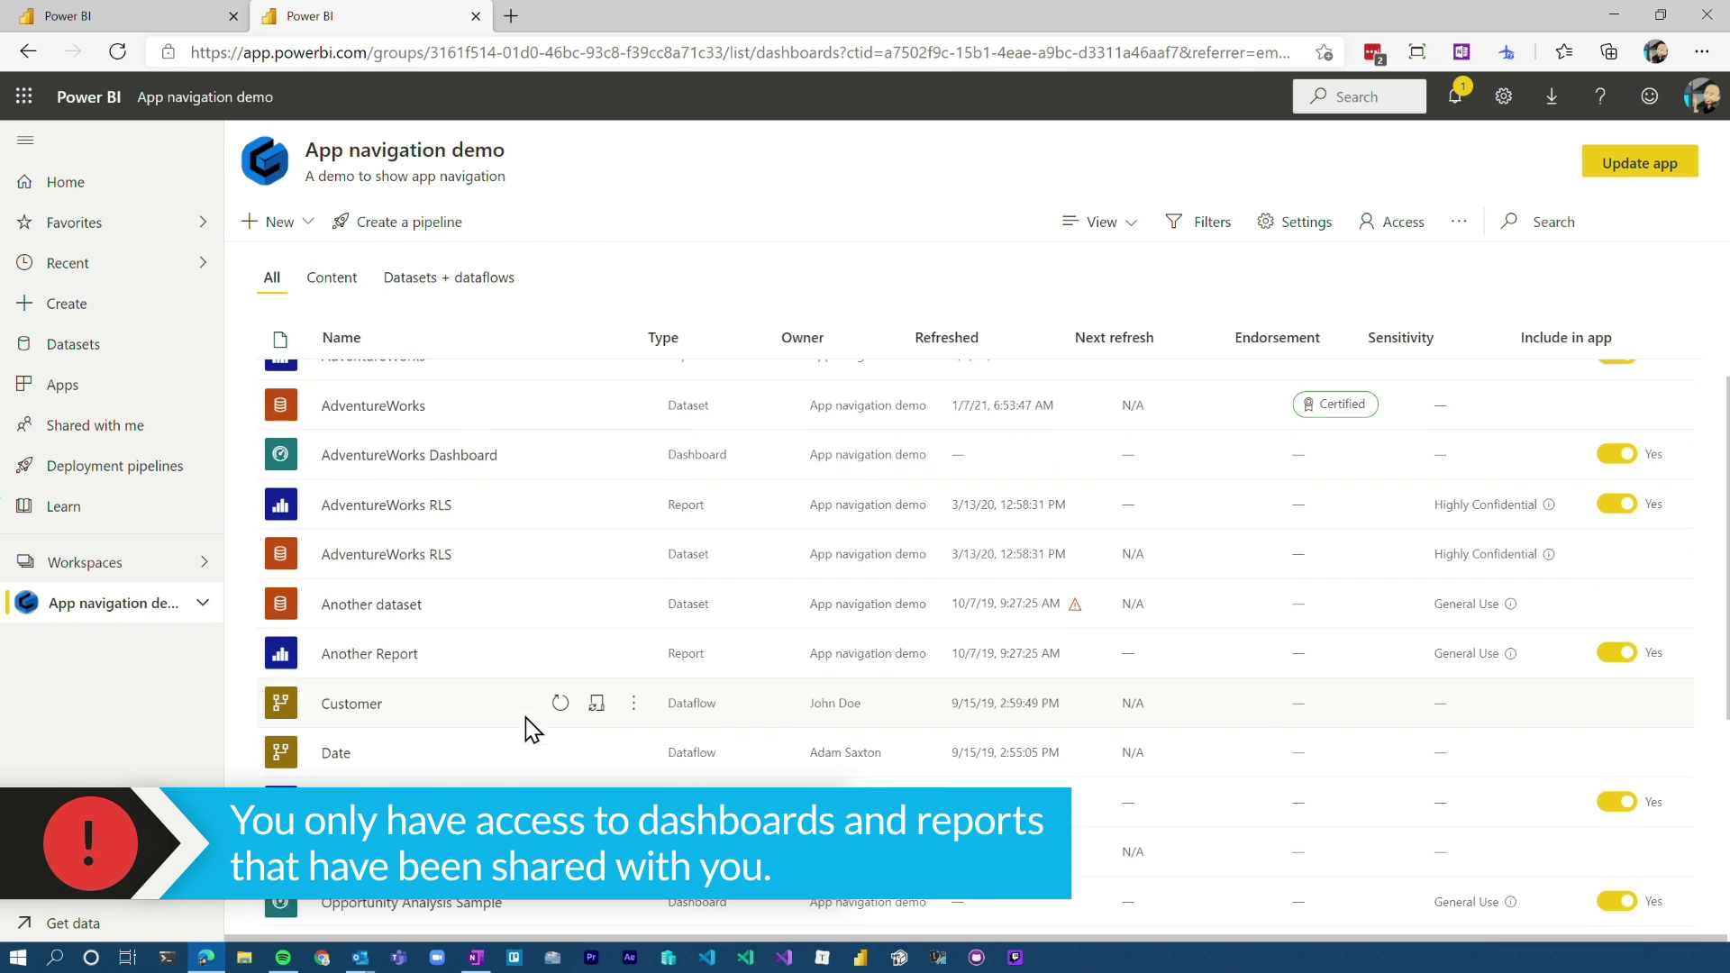
scroll(529, 726, "down", 5)
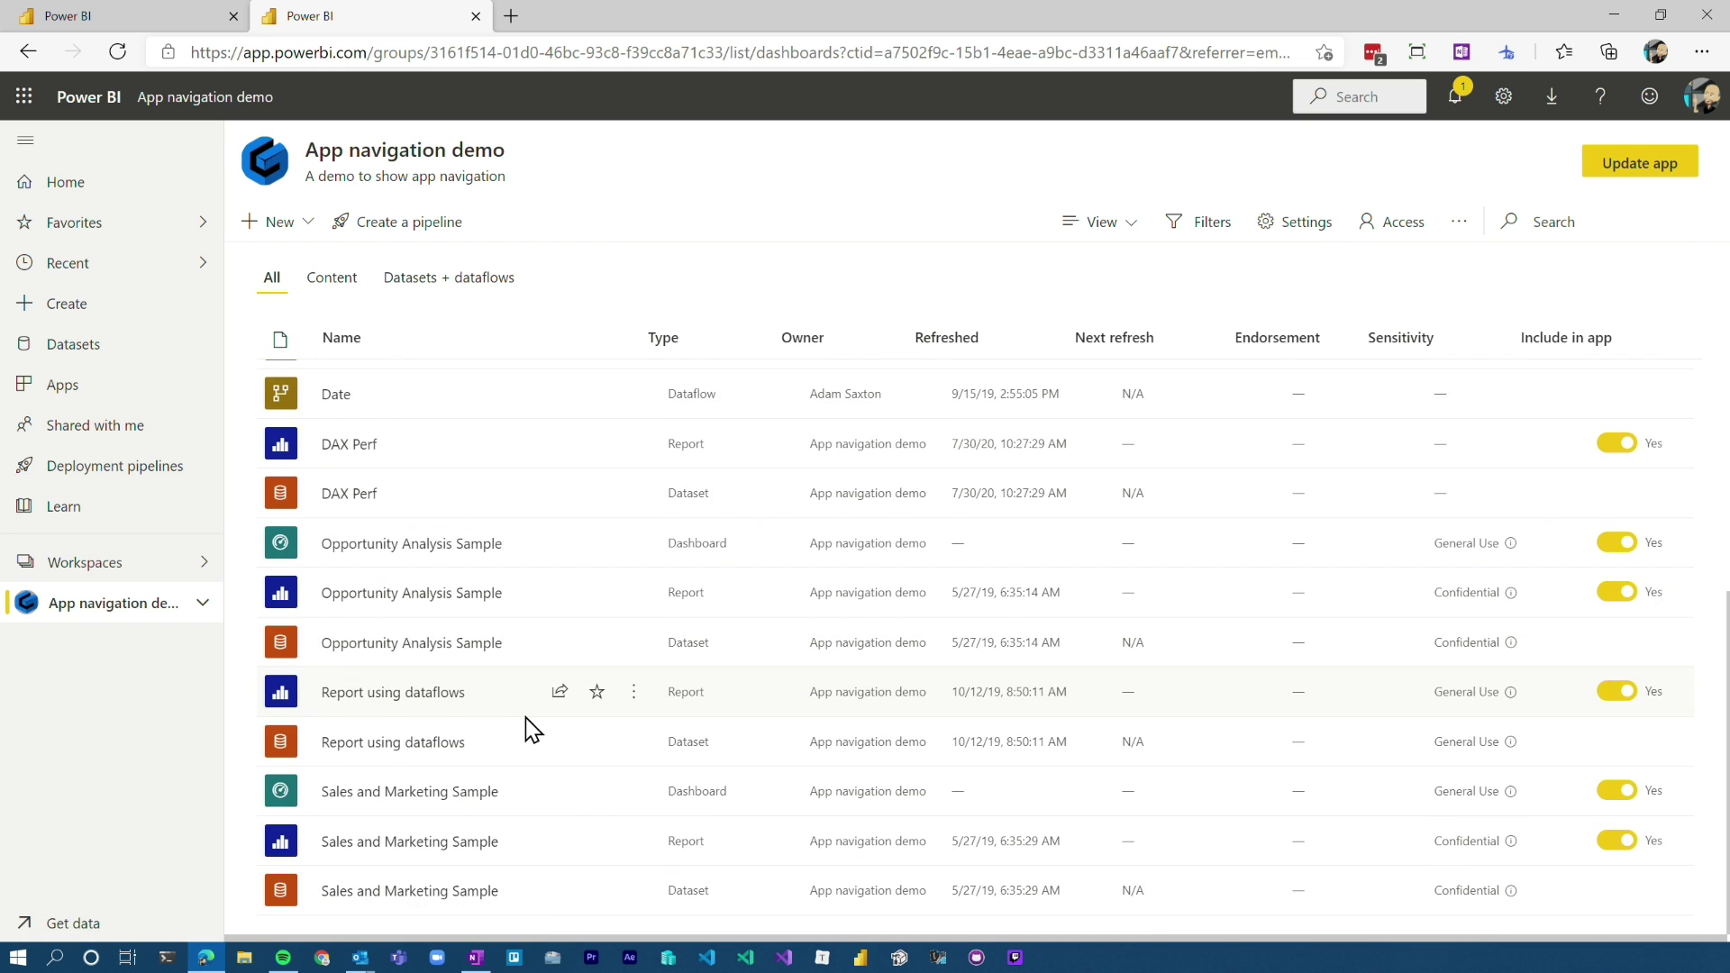
scroll(398, 695, "up", 5)
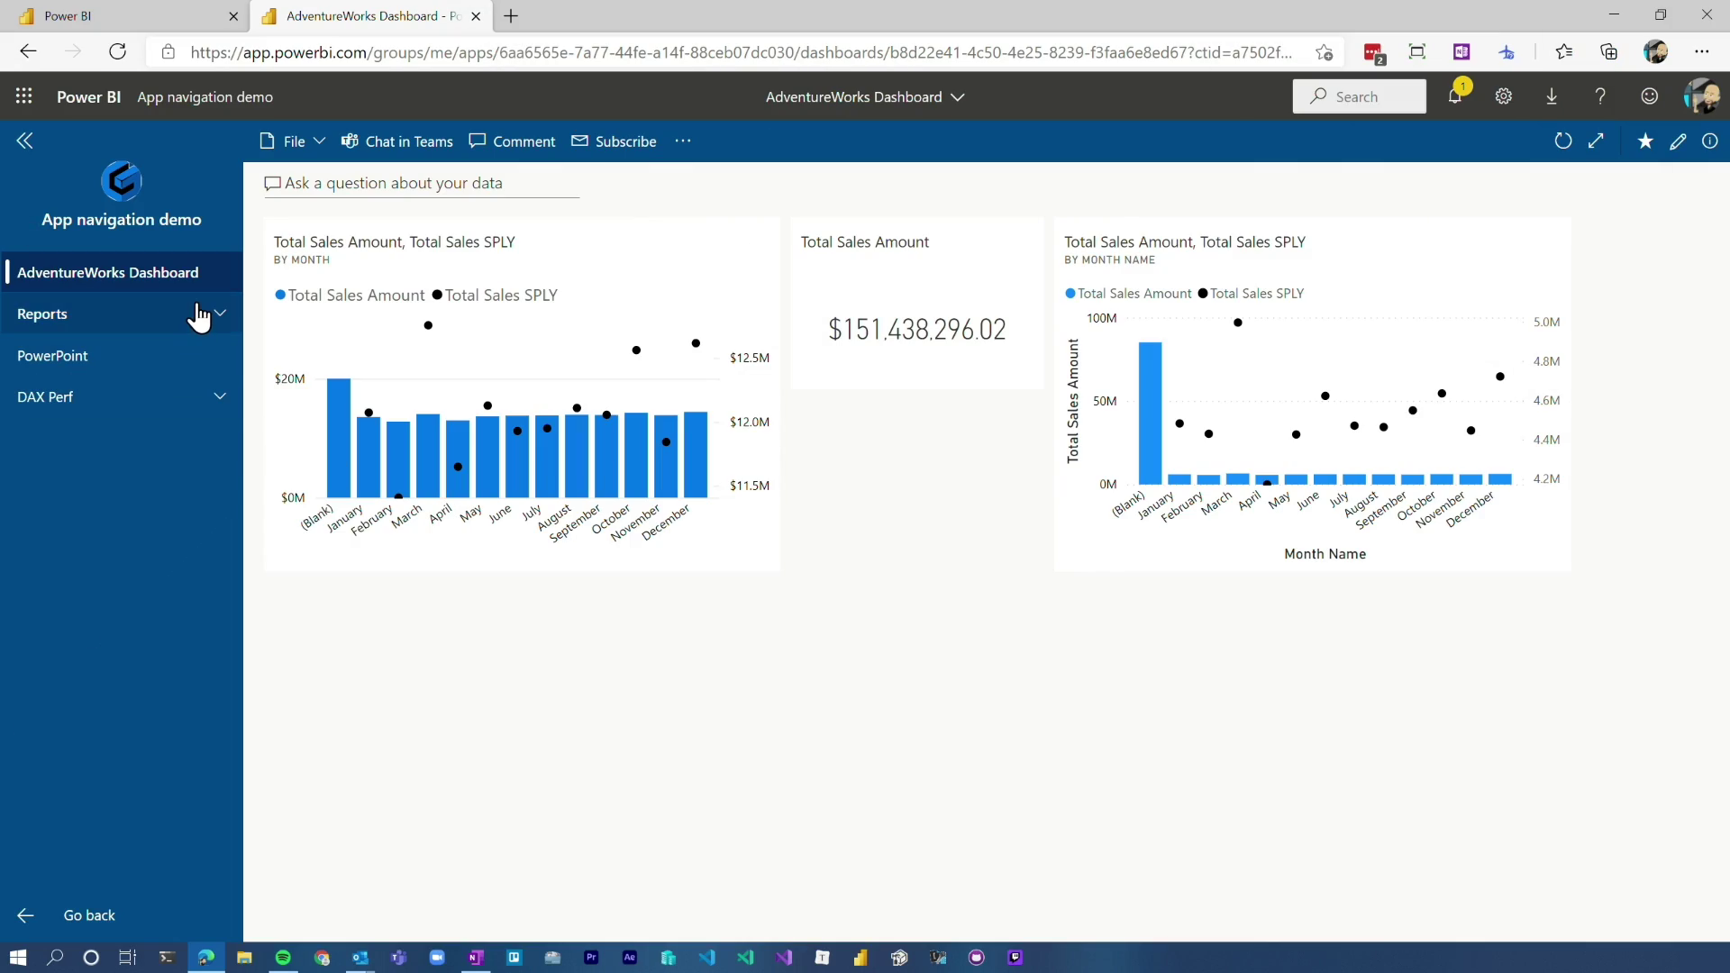
Step: View the AdventureWorks report from the app's Reports section, then return Home
left_click(136, 363)
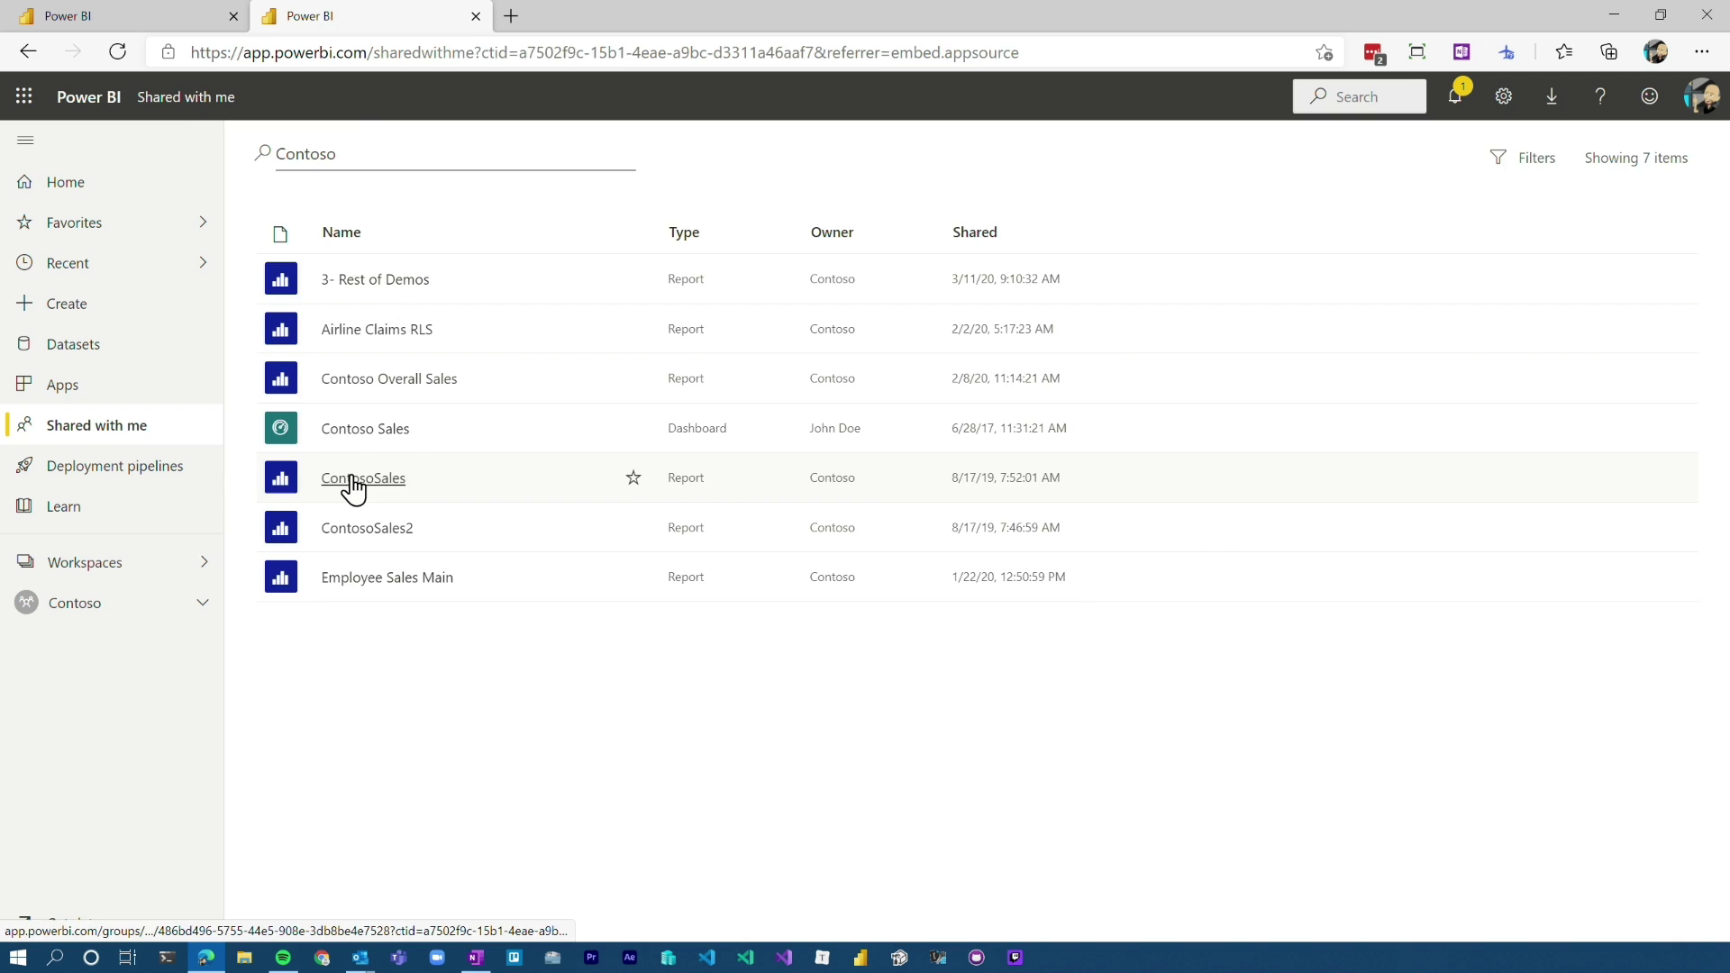
left_click(348, 487)
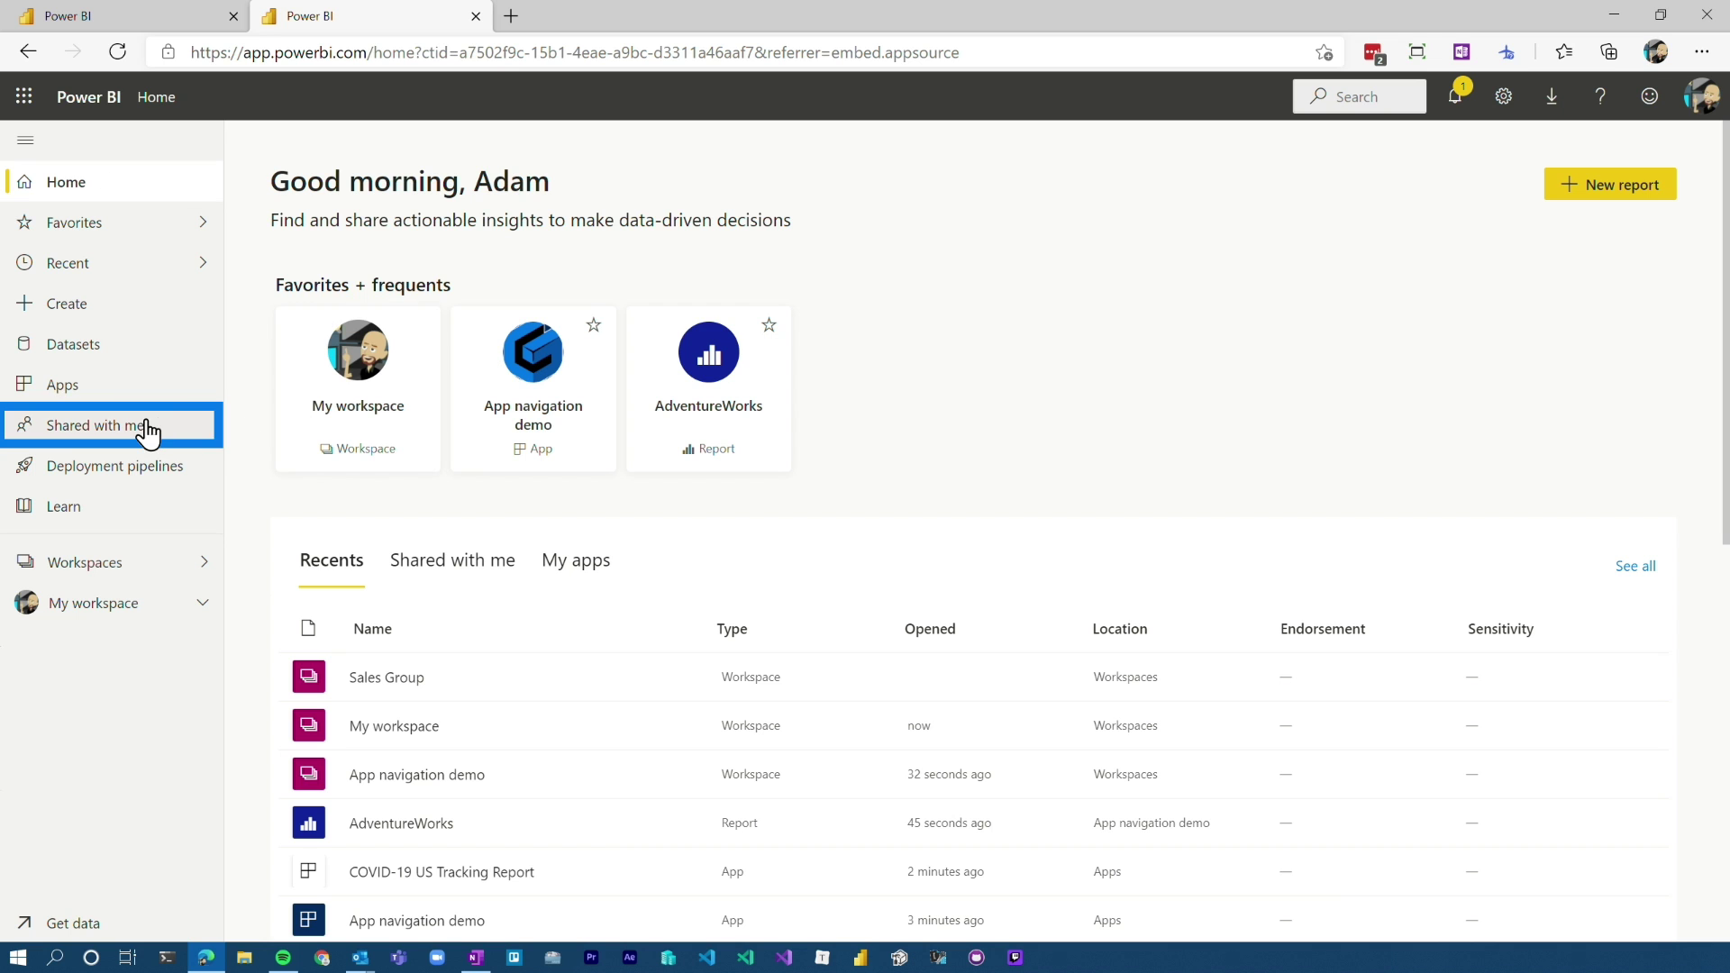
Step: Open Shared with me and scroll through the content others have shared
left_click(147, 433)
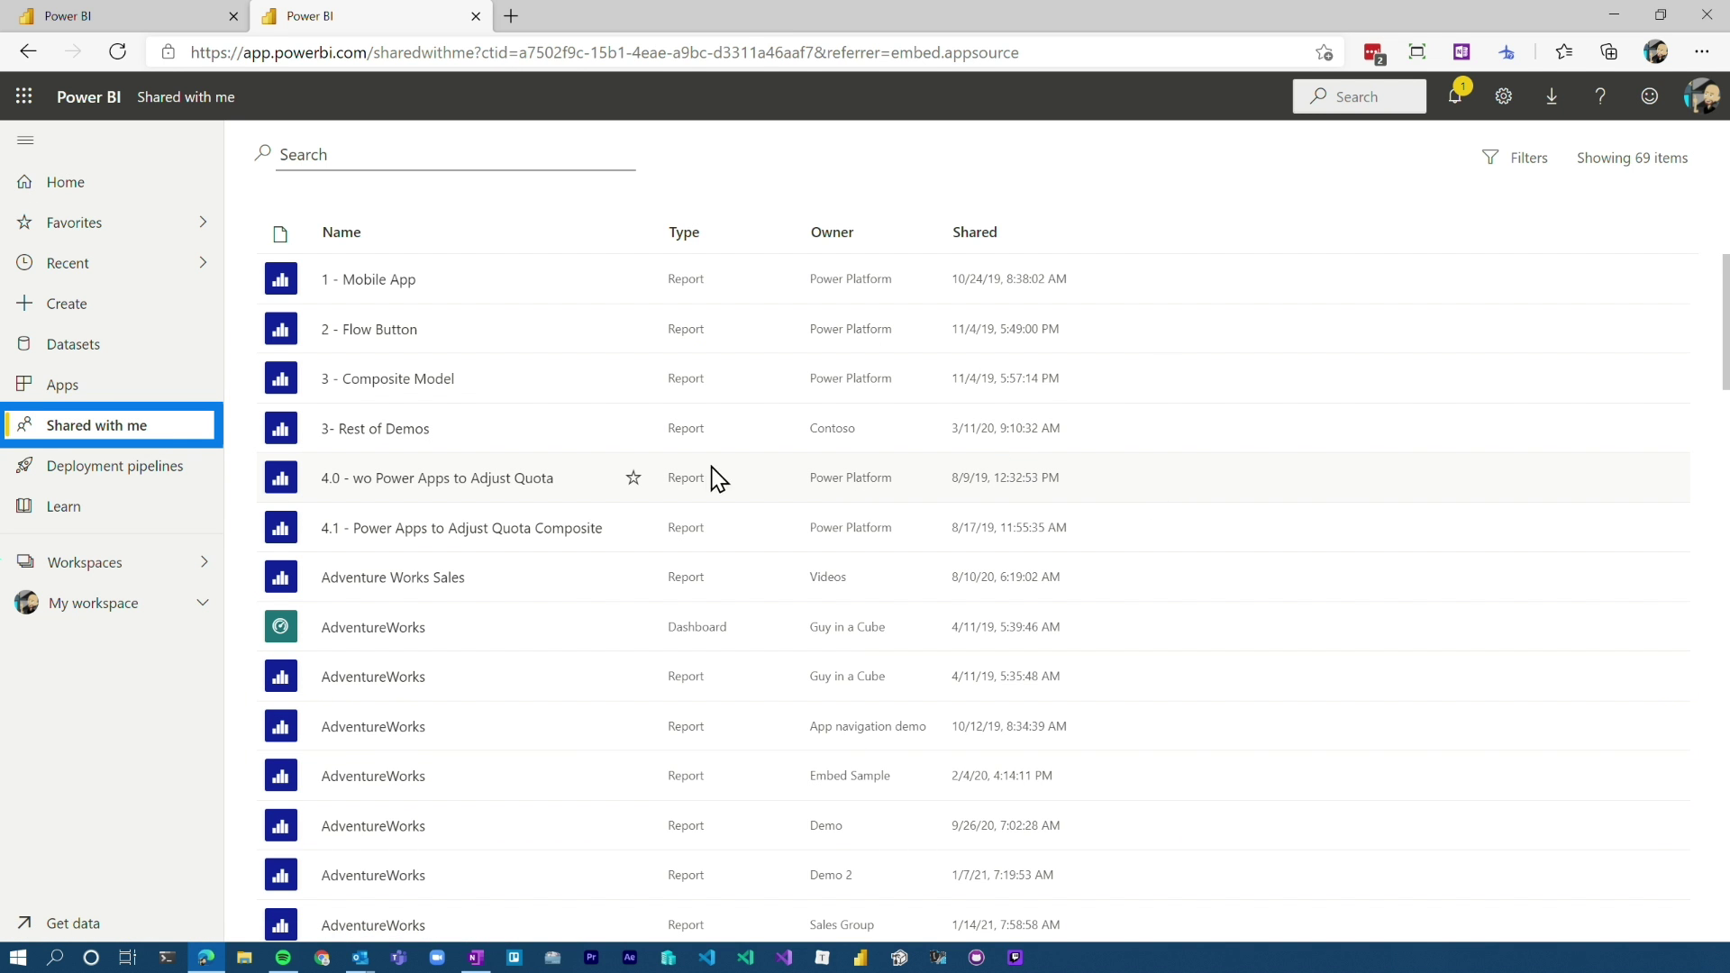
scroll(718, 478, "down", 8)
scroll(708, 470, "down", 8)
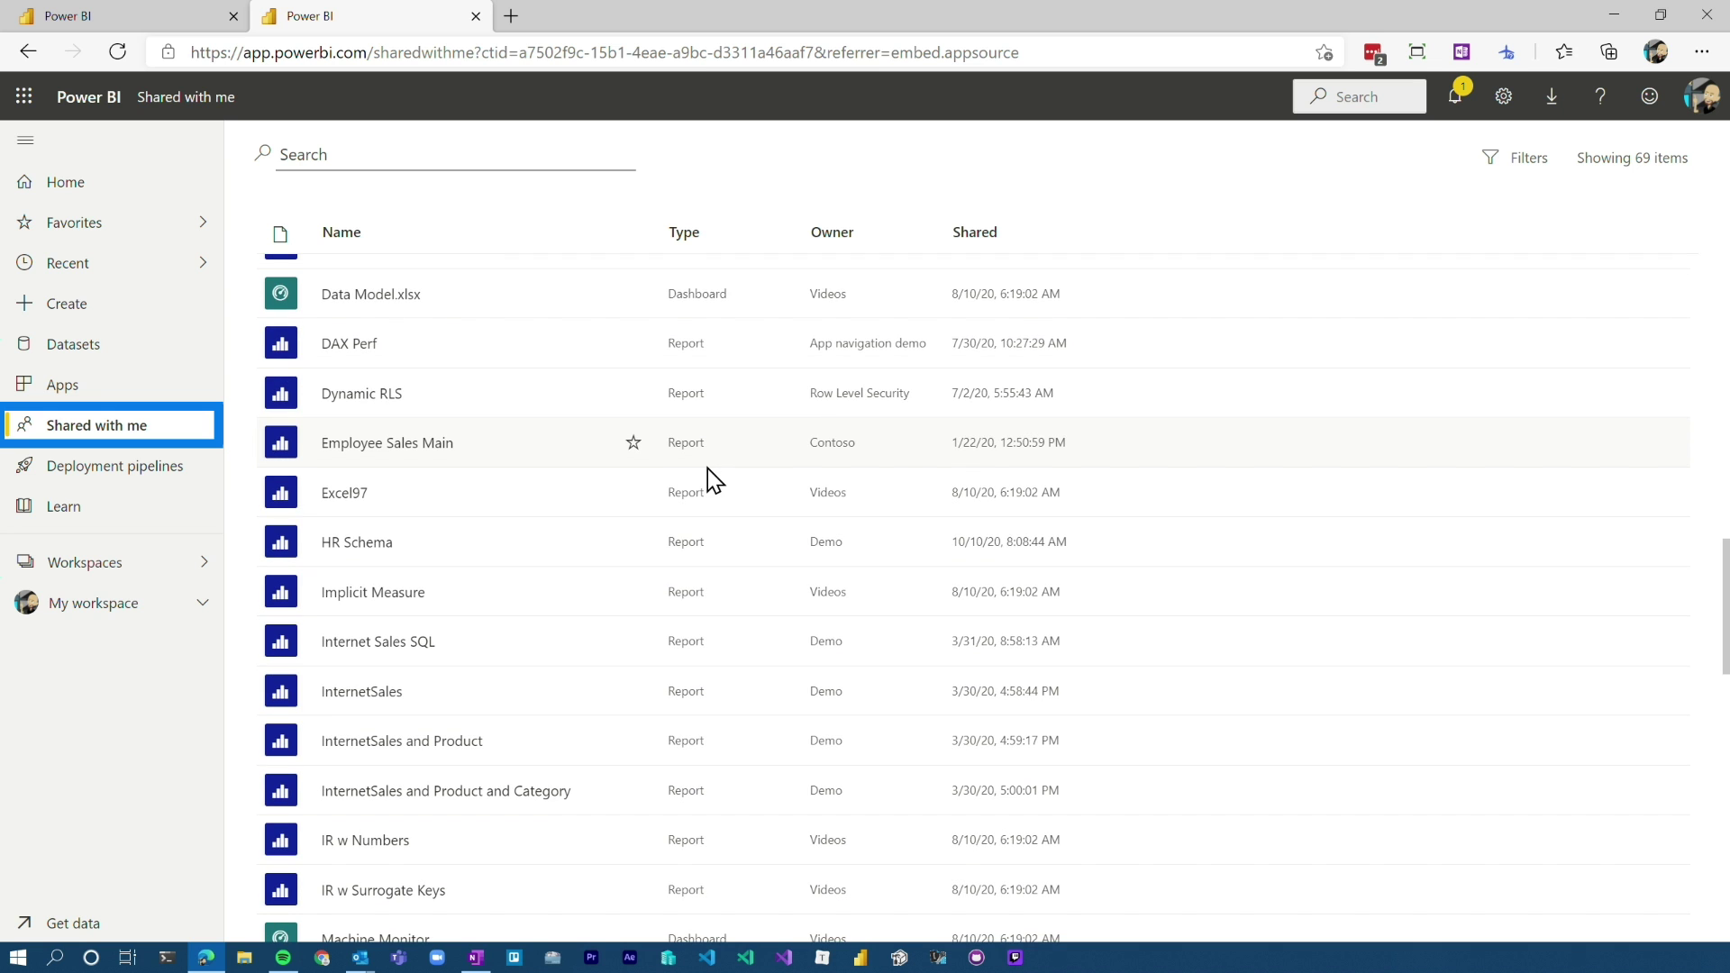
scroll(707, 468, "down", 5)
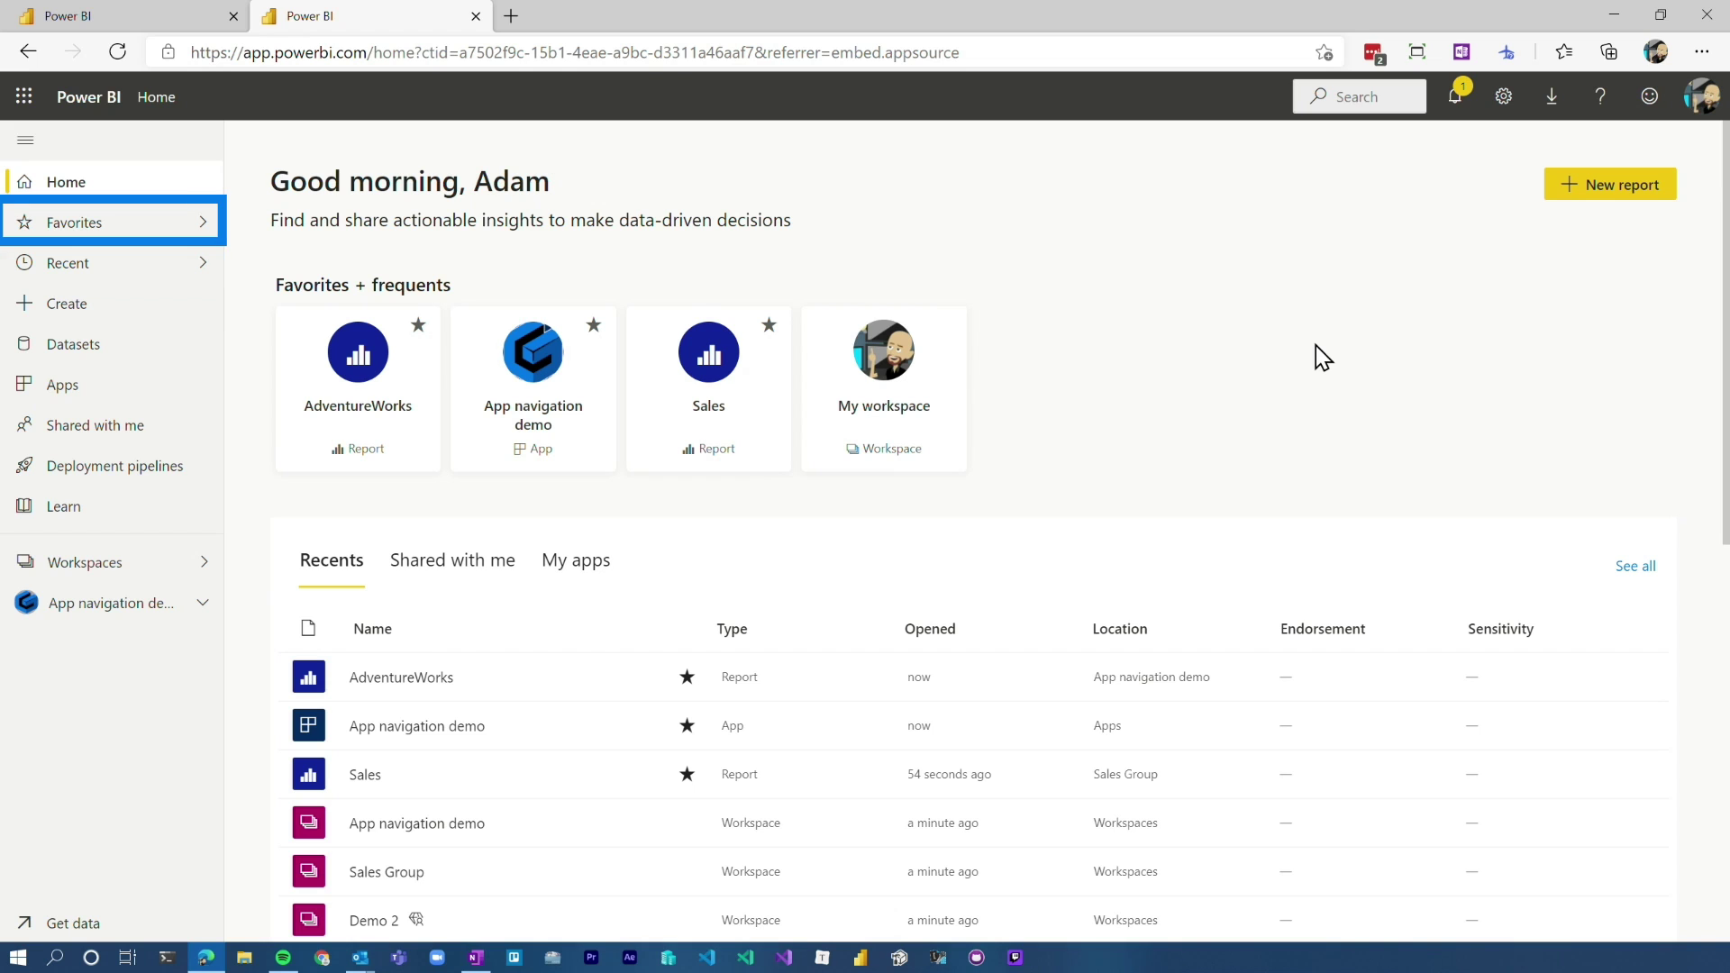
Step: Browse the Recent list, then open Favorites showing AdventureWorks, App navigation demo and Sales
left_click(97, 273)
scroll(595, 473, "down", 5)
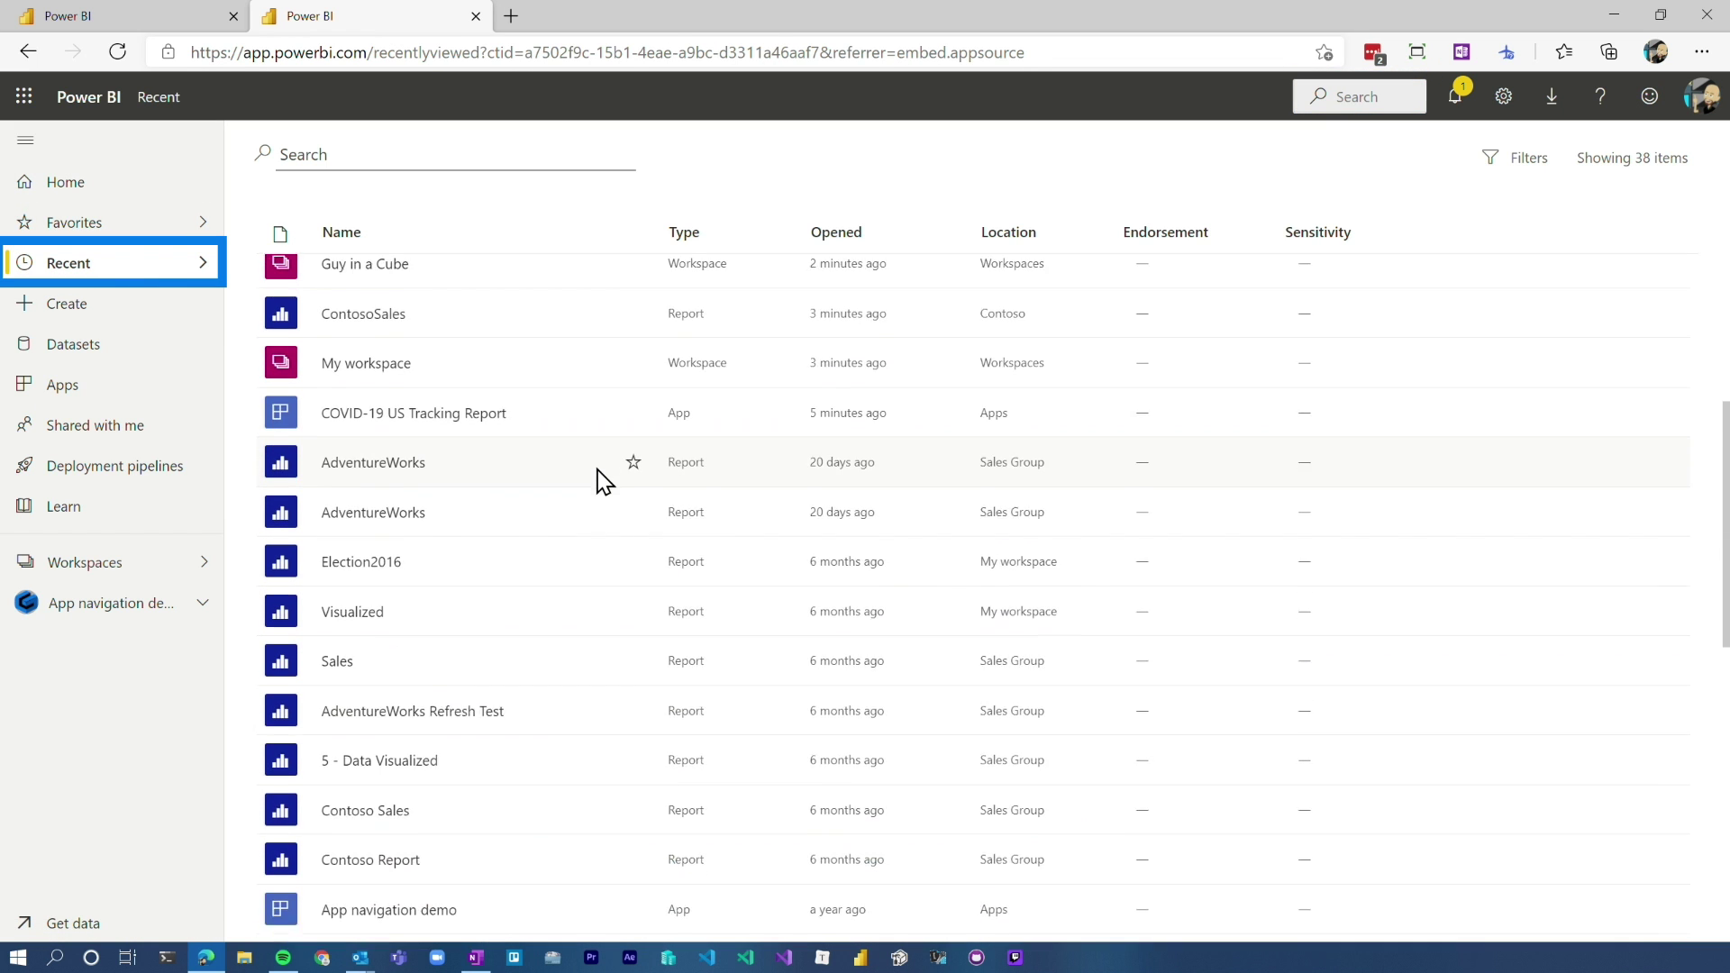
scroll(597, 471, "up", 5)
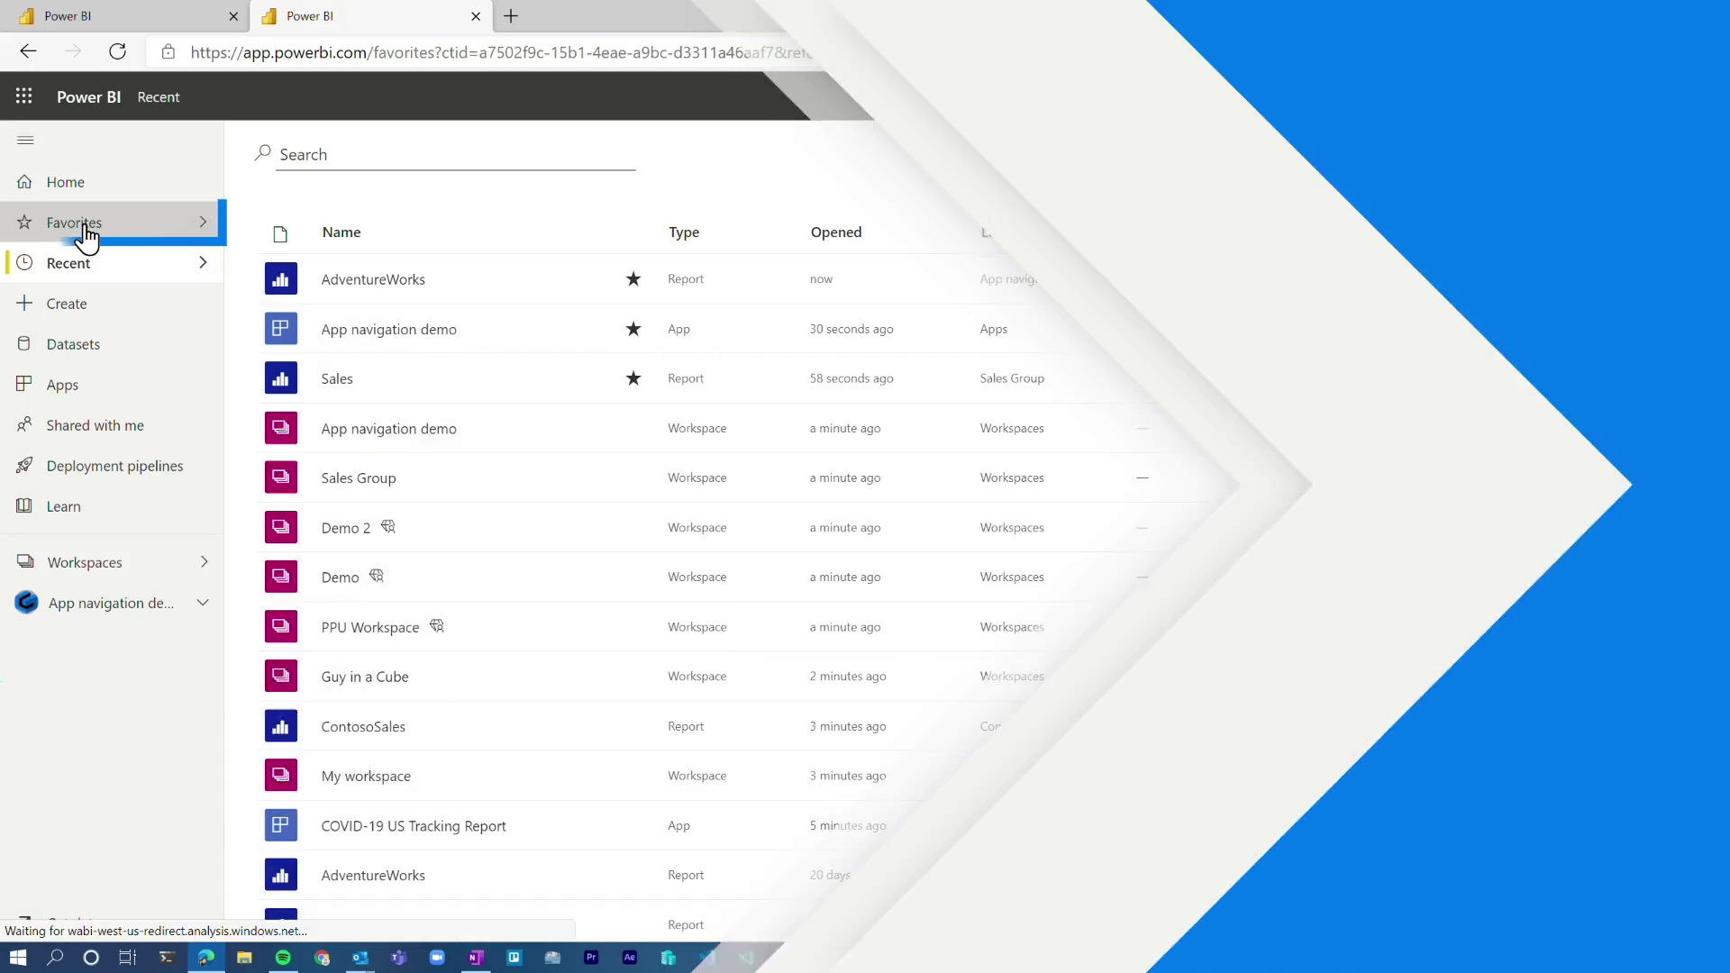
left_click(81, 221)
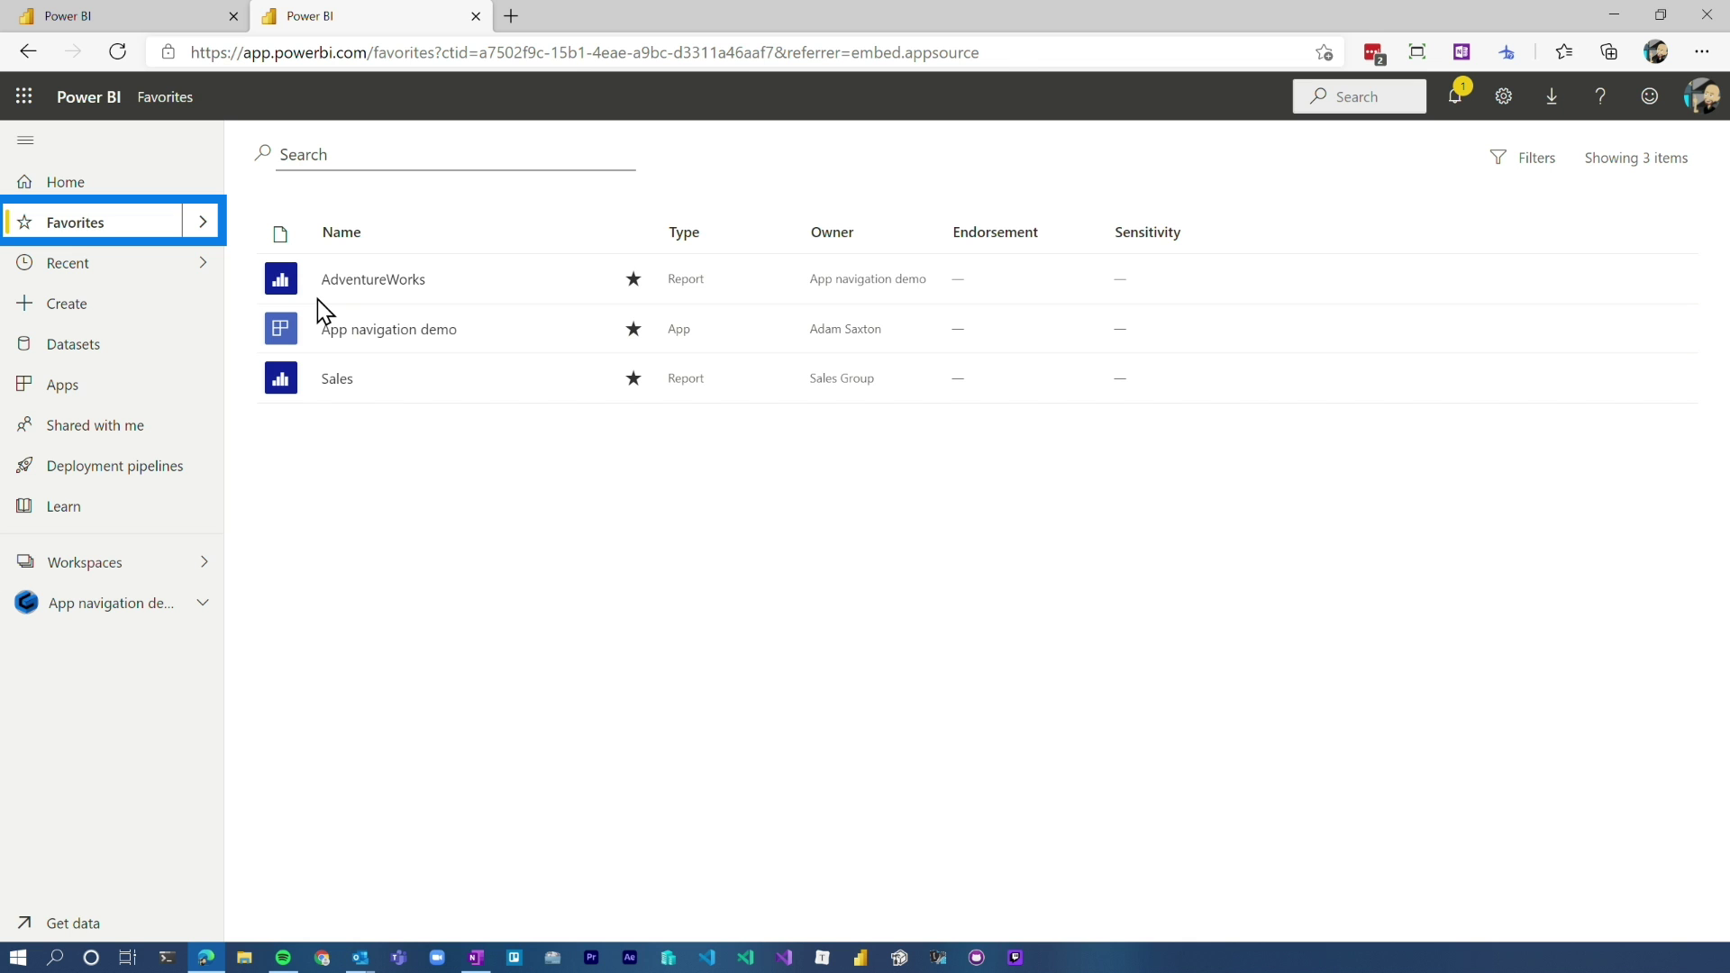
Step: Open the AdventureWorks favorite, then open Home's search box with recent suggestions
left_click(372, 298)
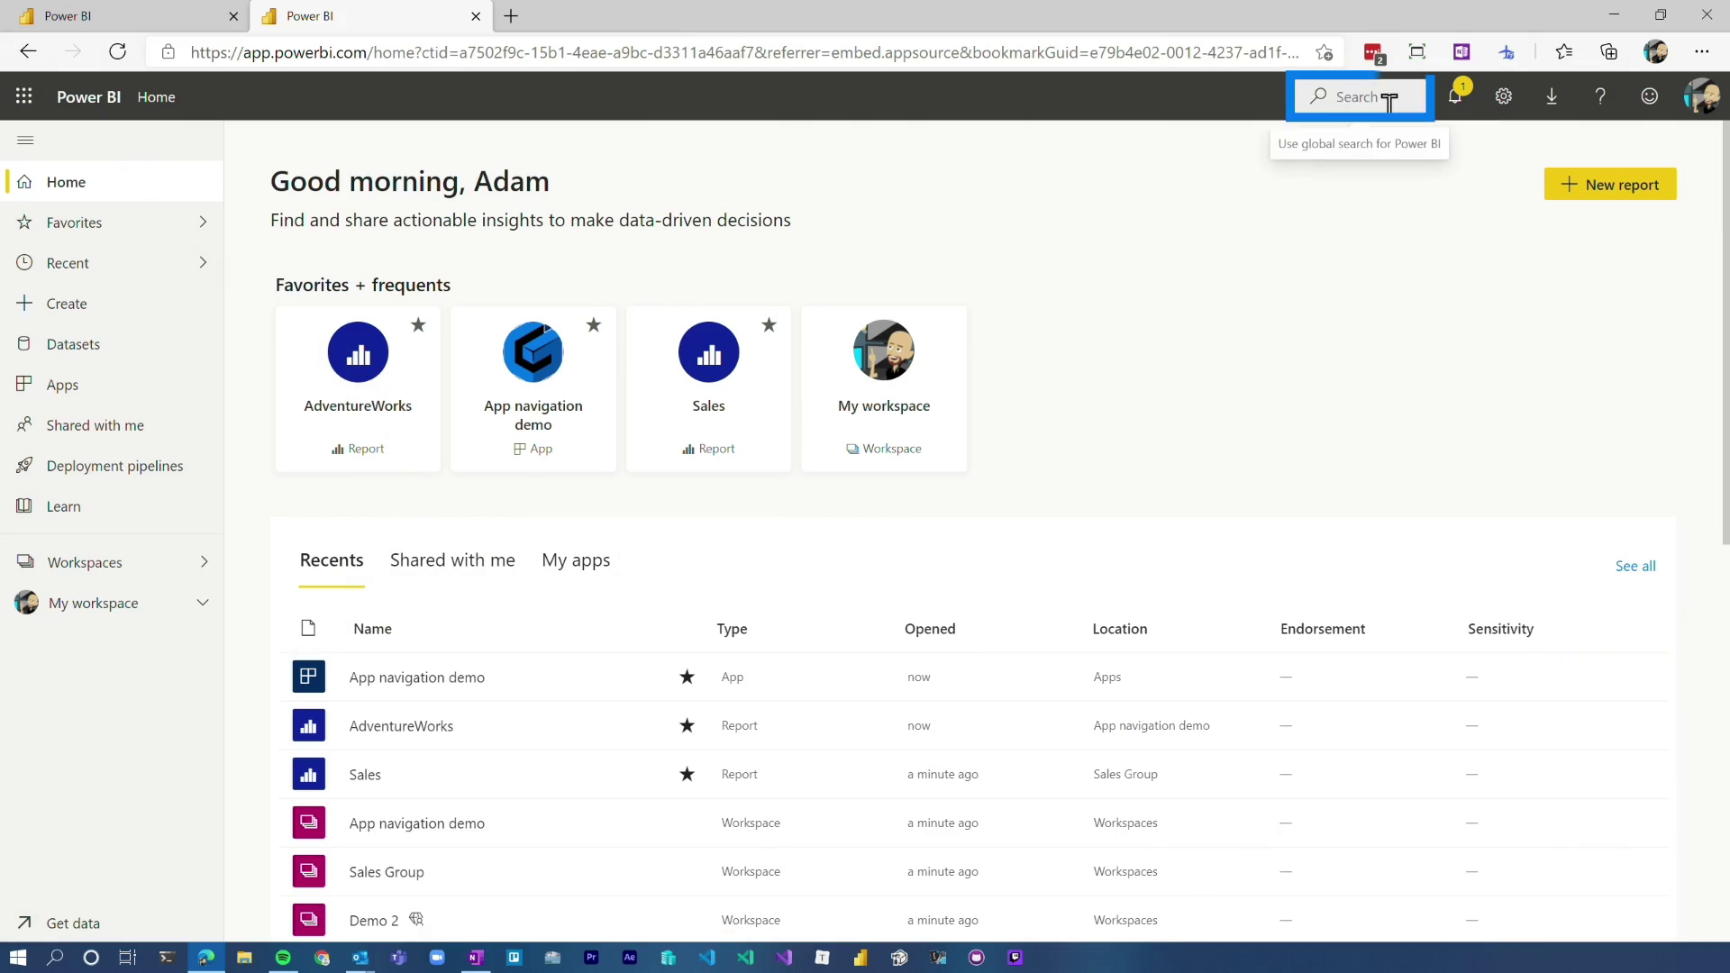
left_click(1388, 103)
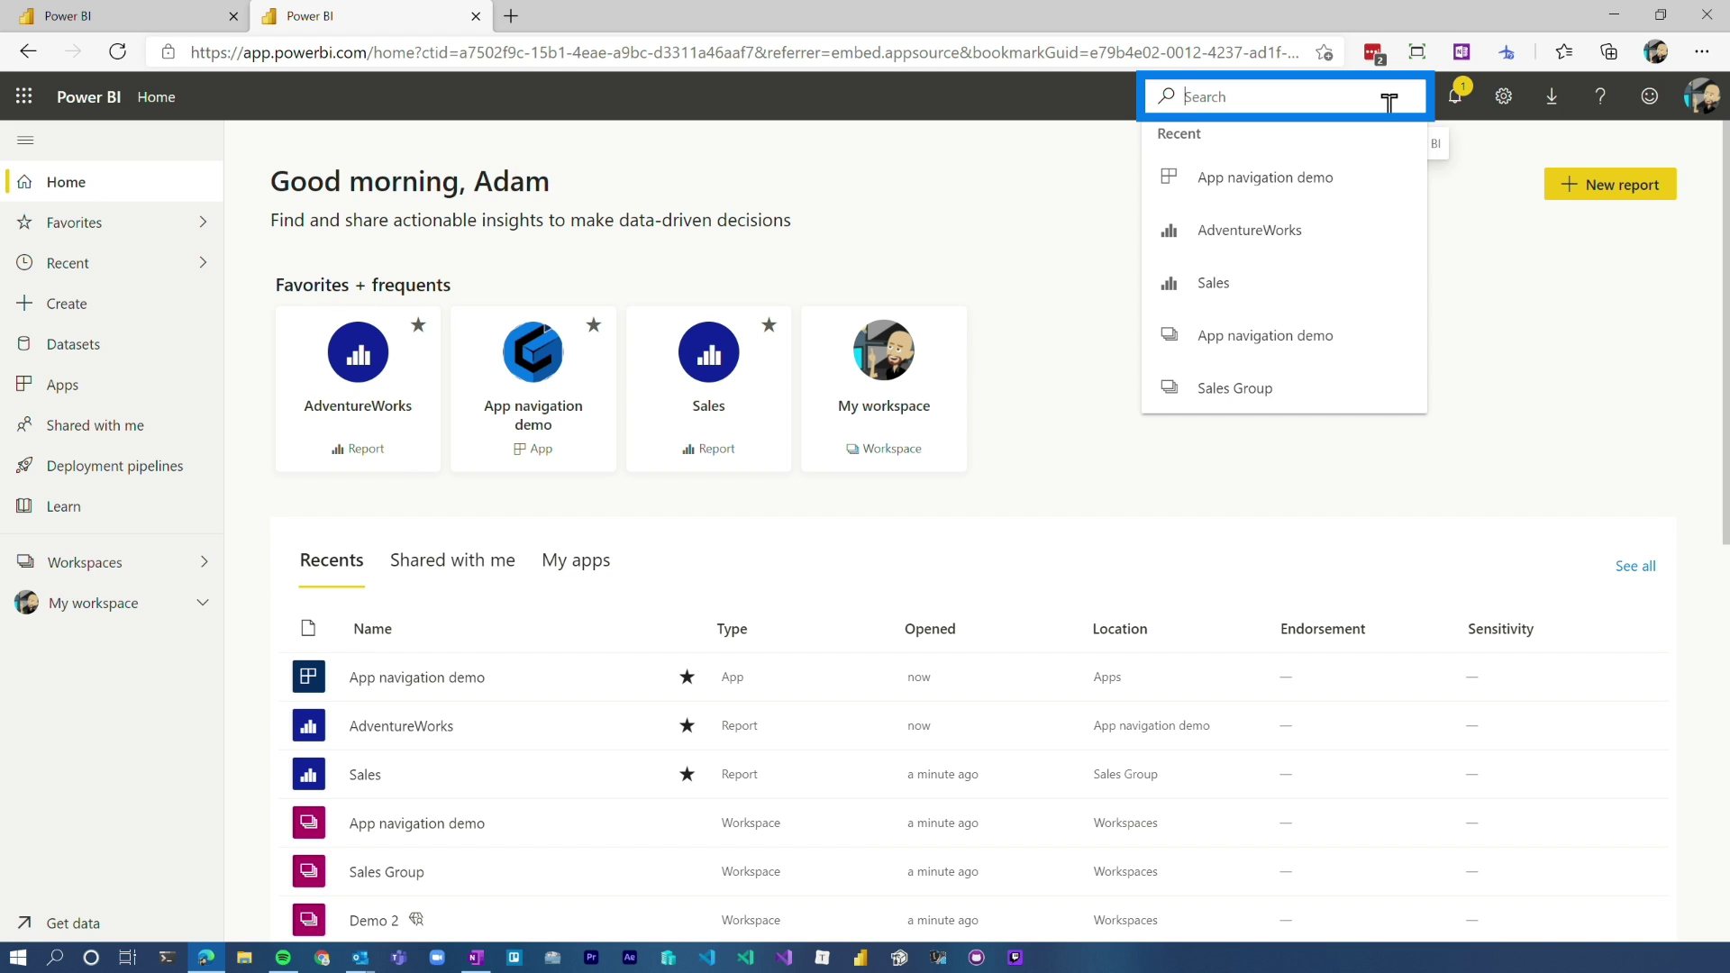
Step: Type 's' into the Power BI search box
type("s")
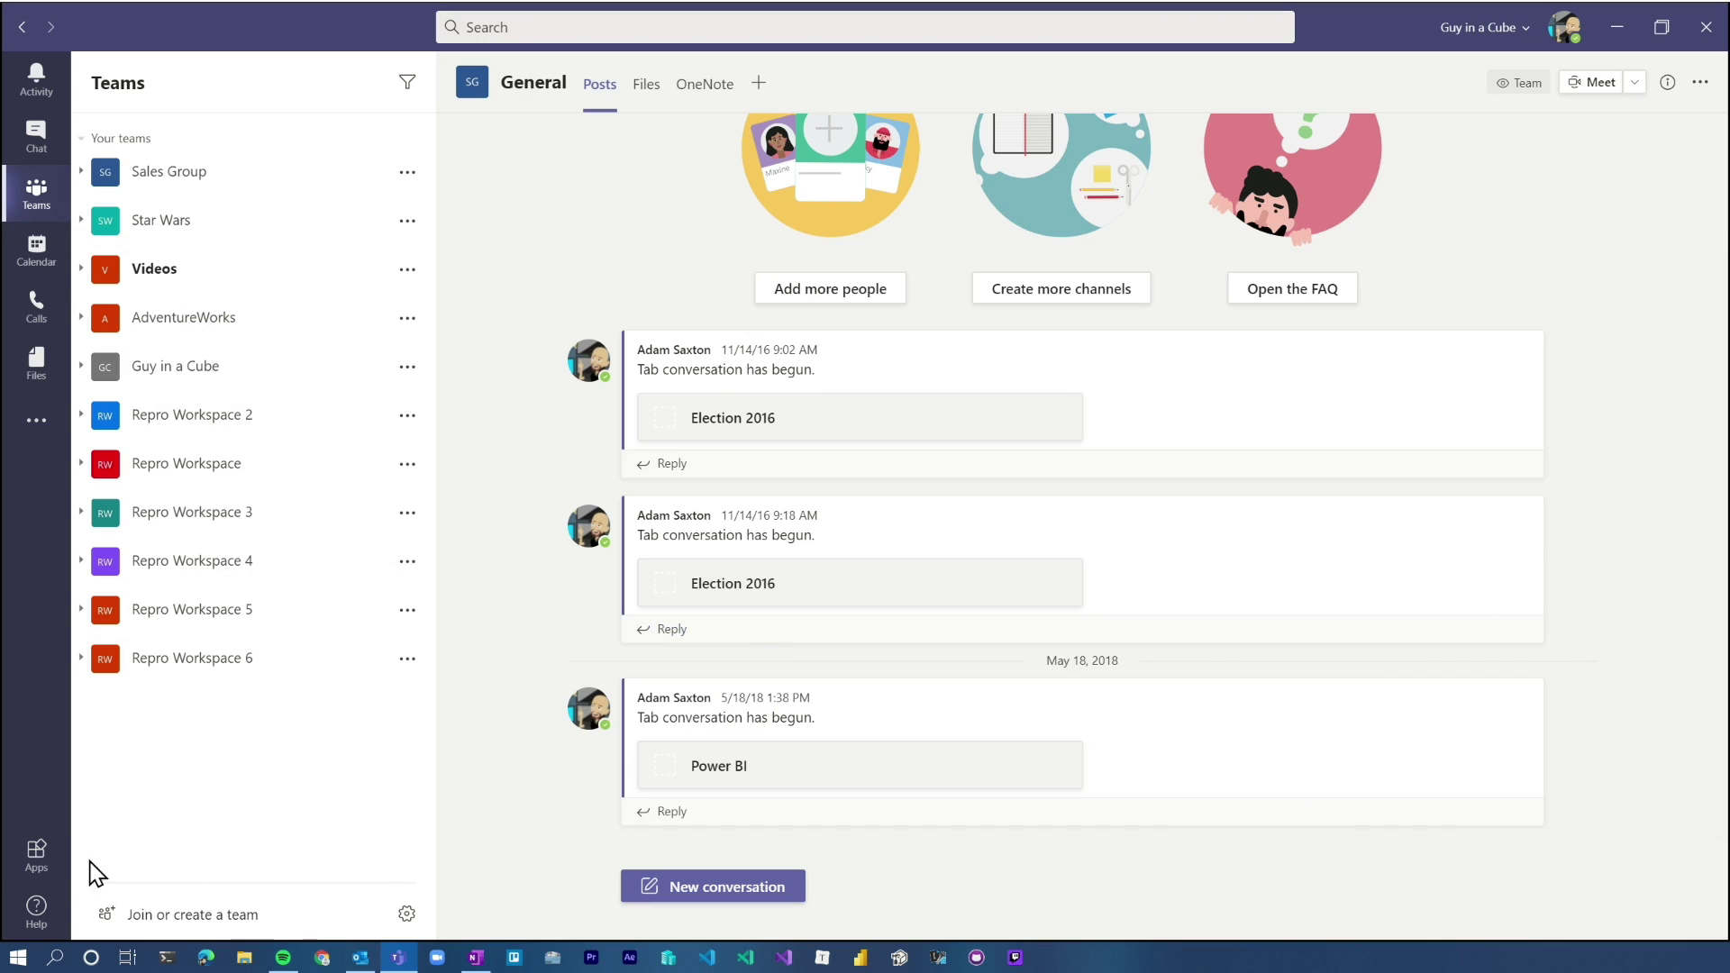
Step: Find 'Power BI' in the Teams app store and open it inside Teams
left_click(56, 865)
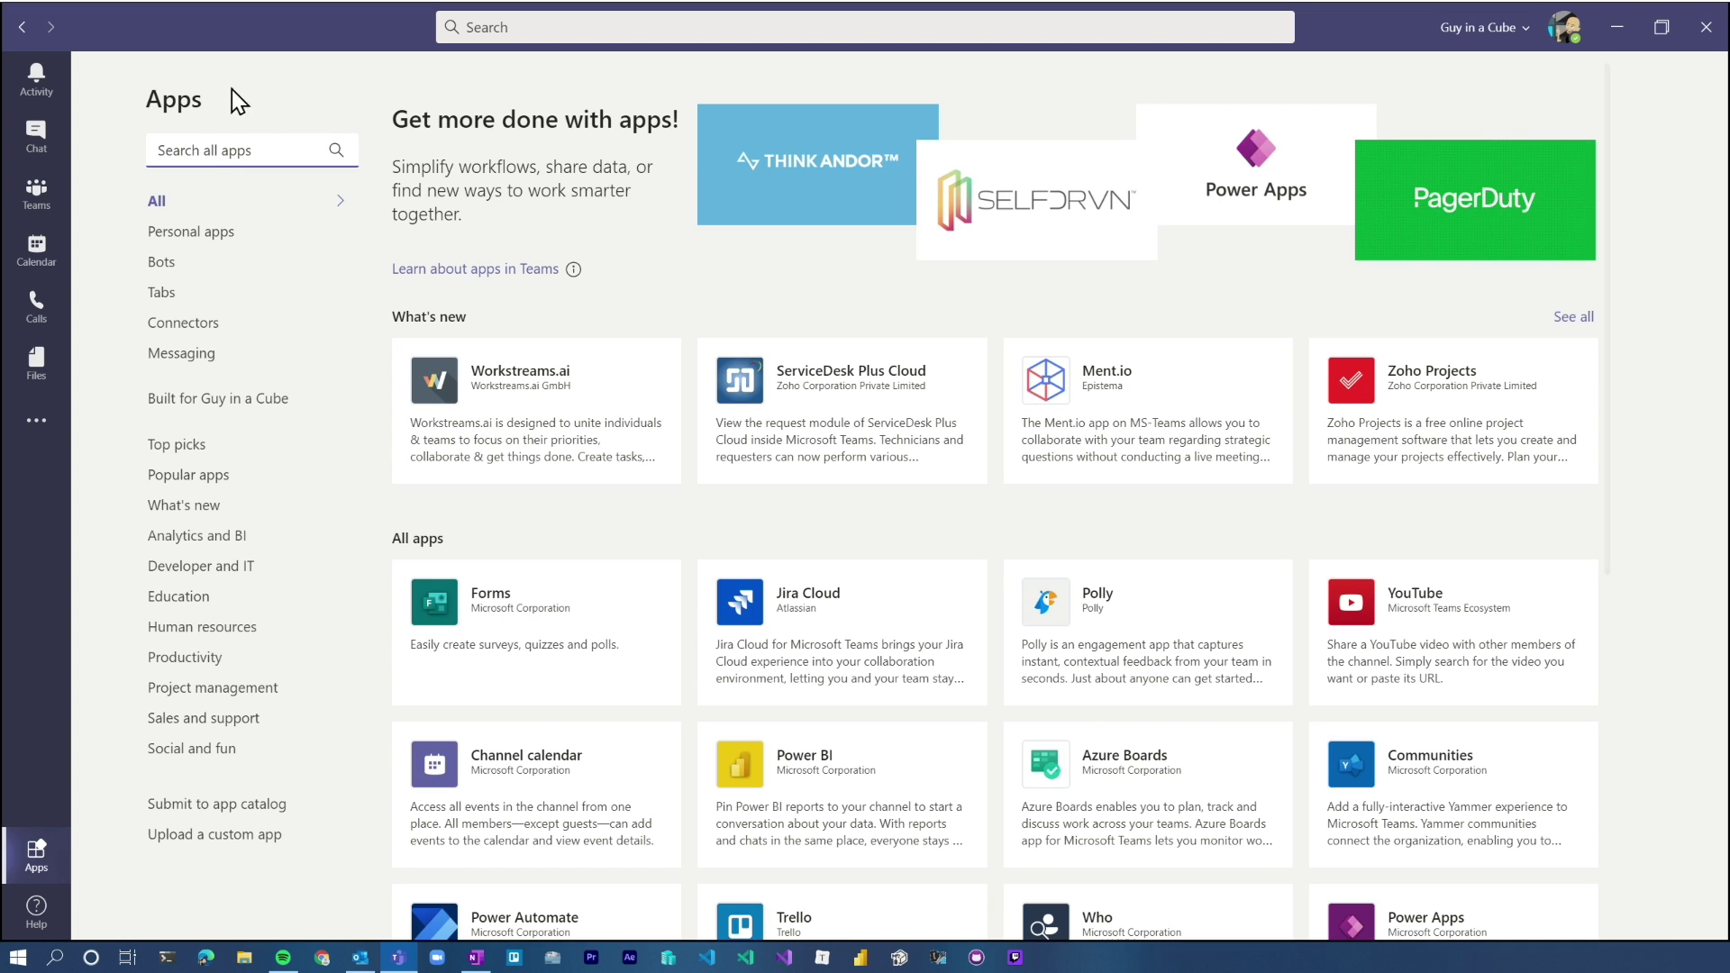
left_click(201, 145)
type("Power B")
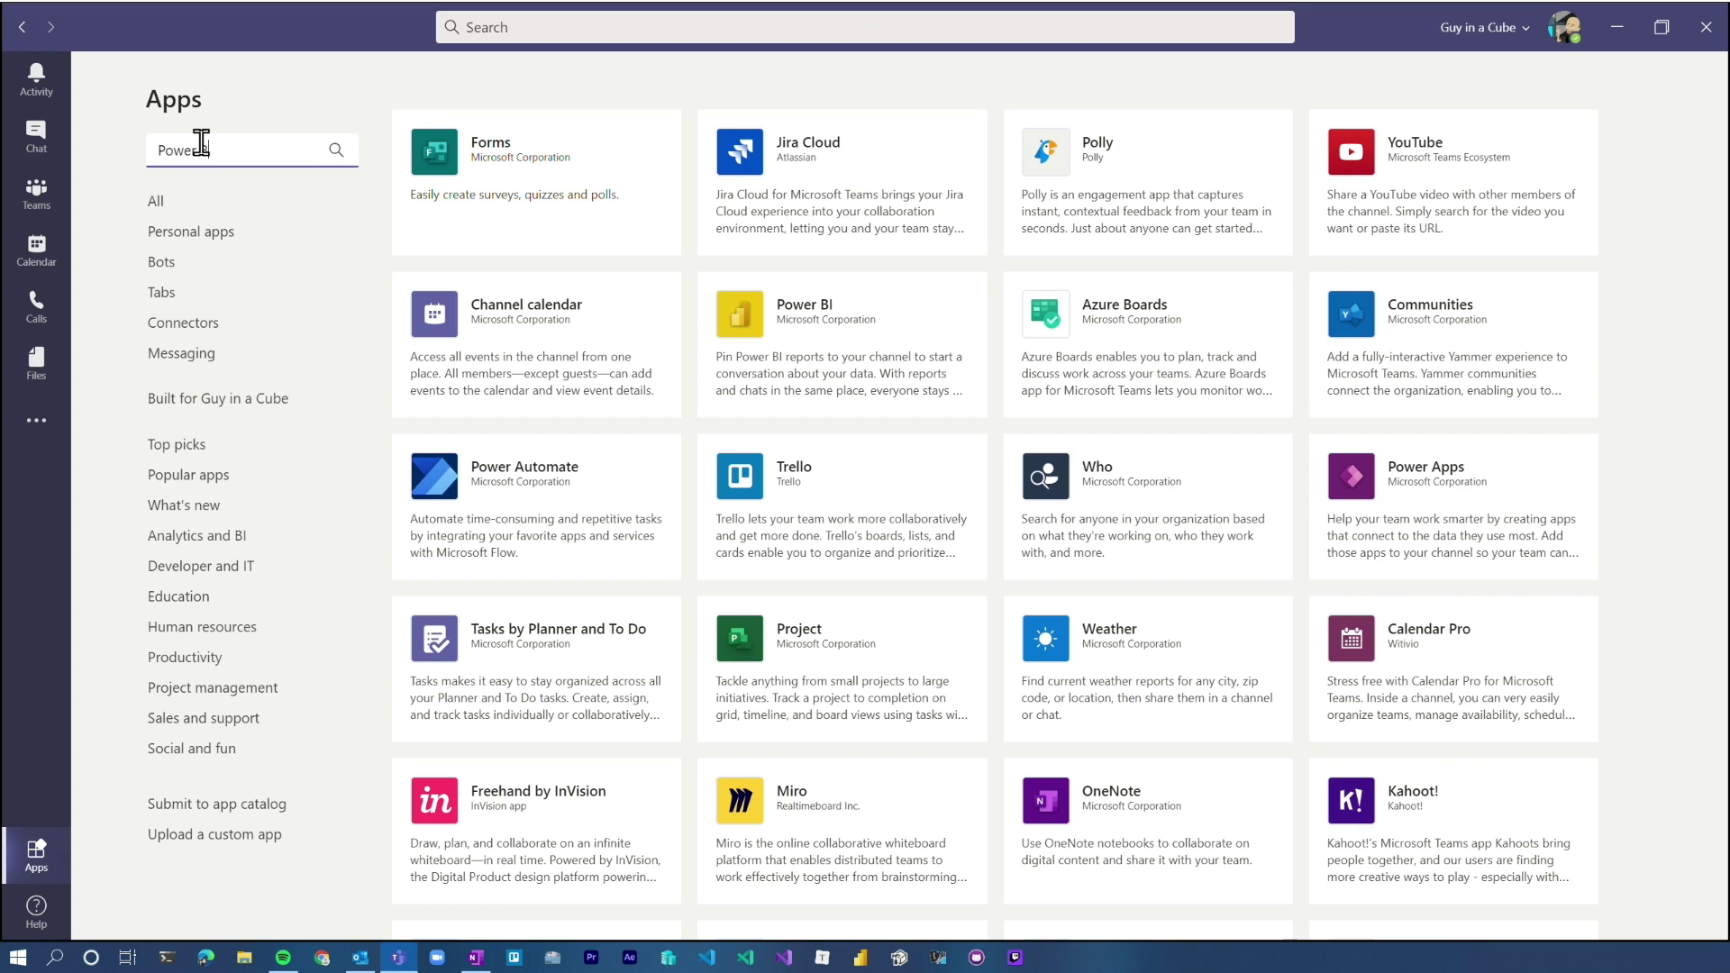
type("I")
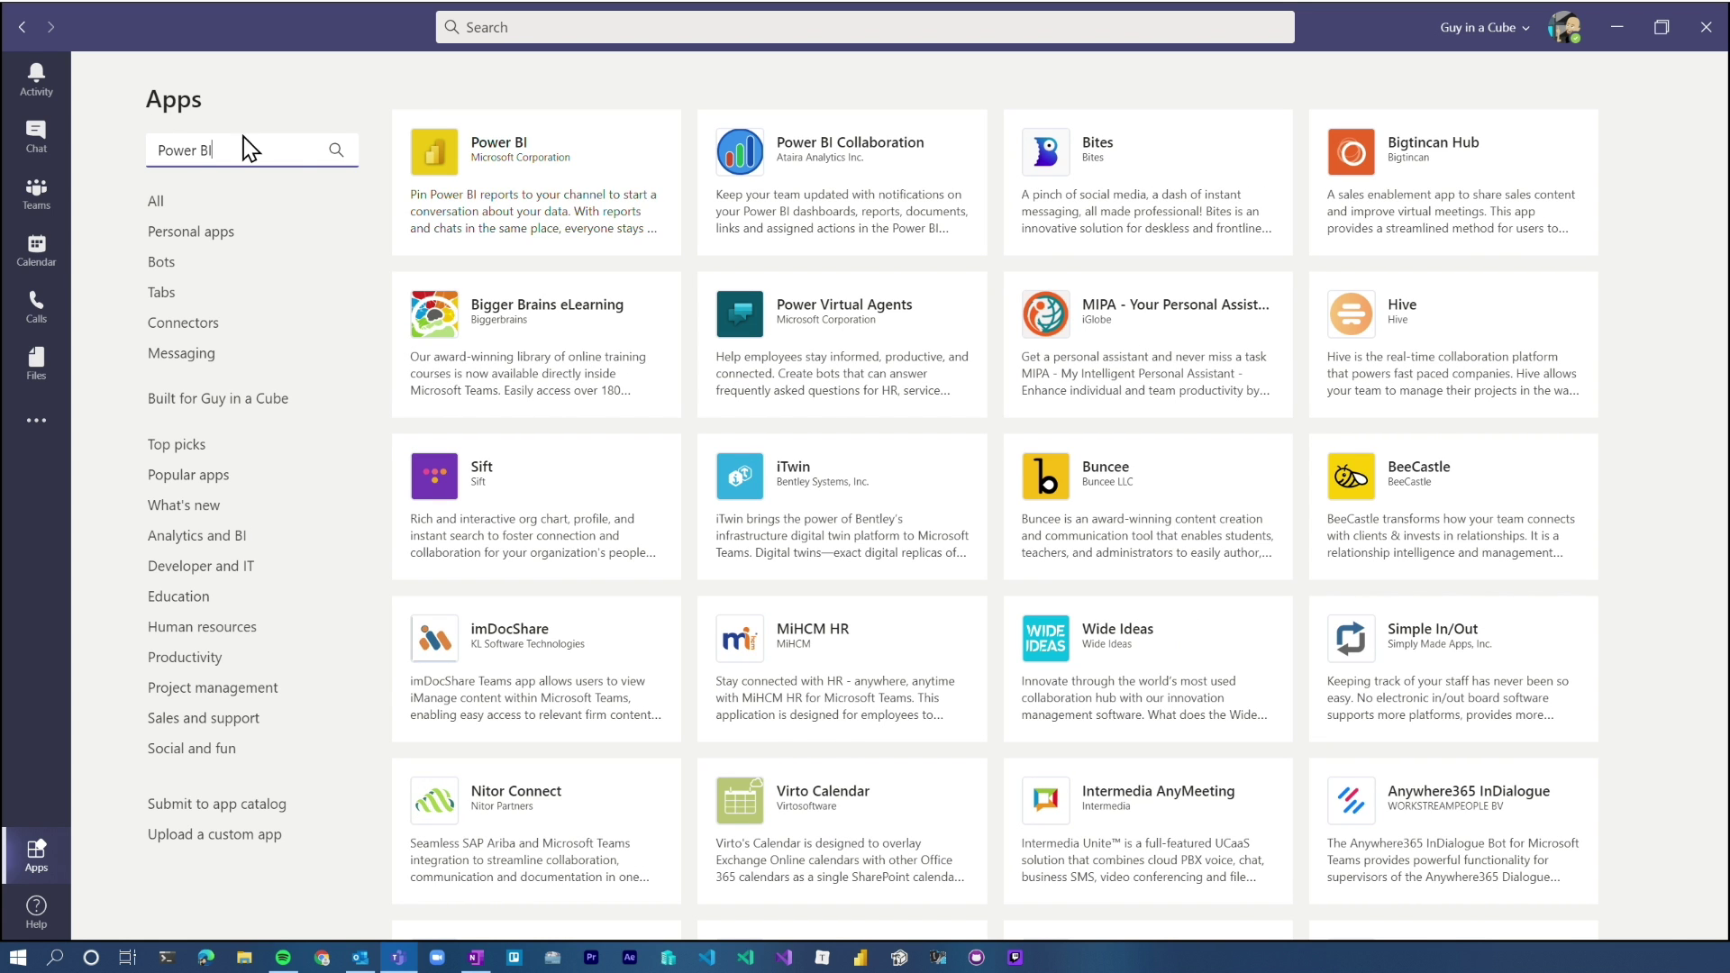
left_click(532, 211)
left_click(530, 269)
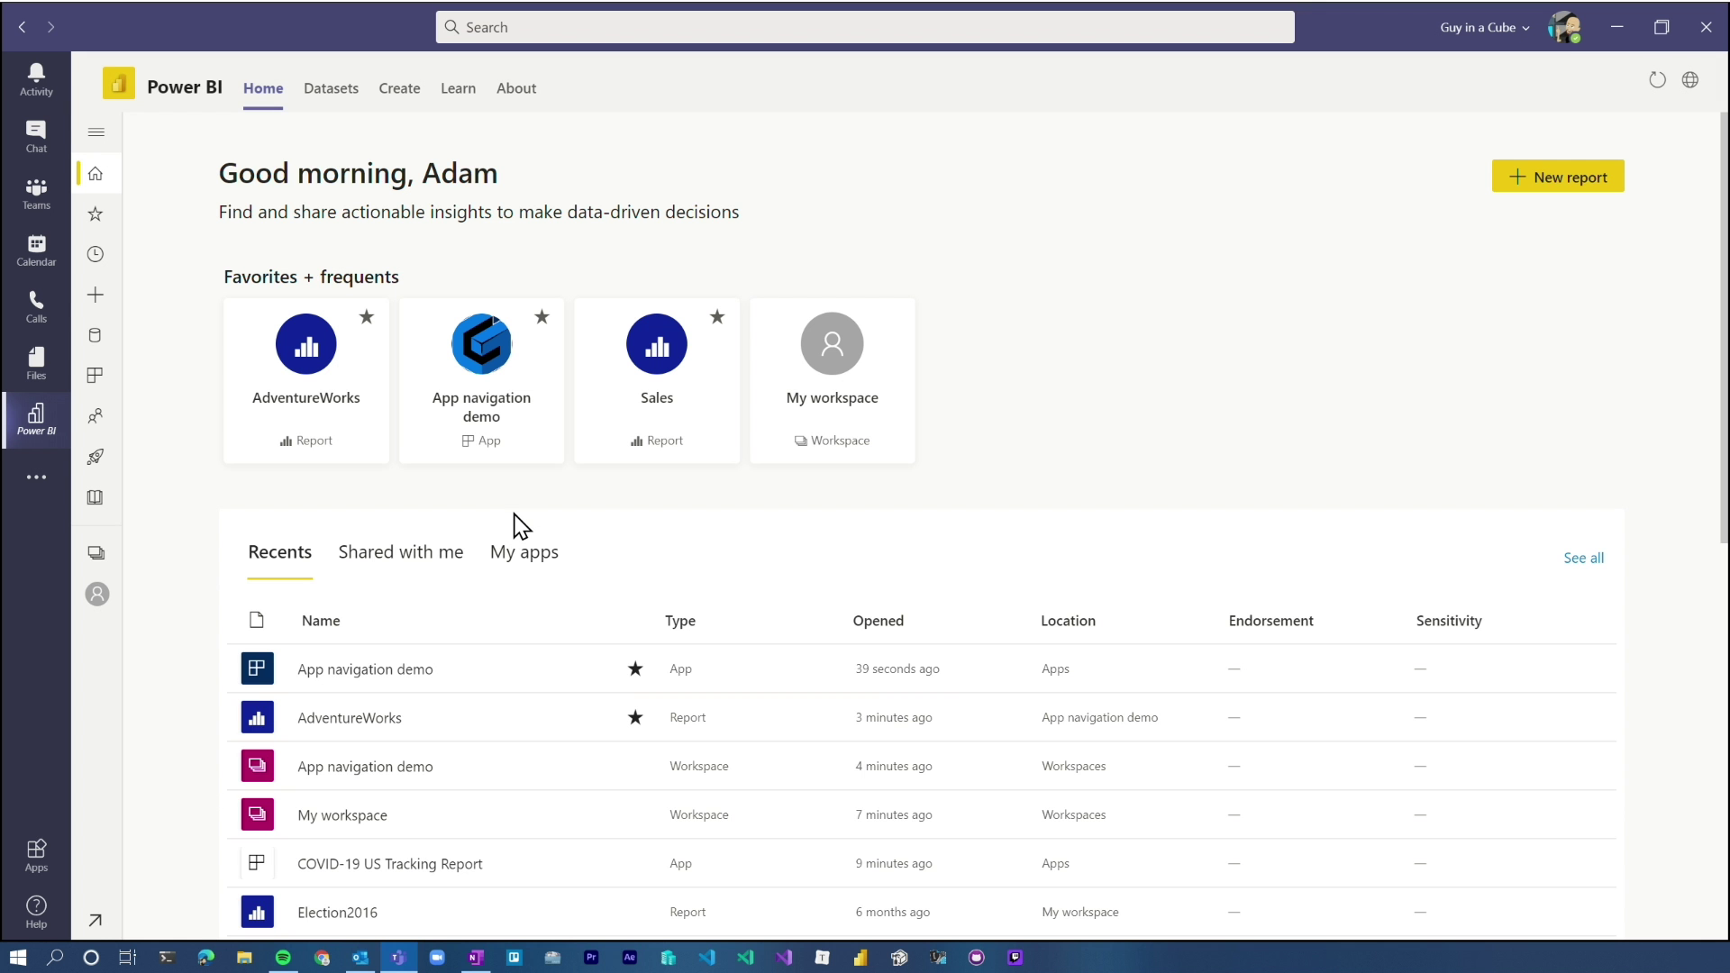